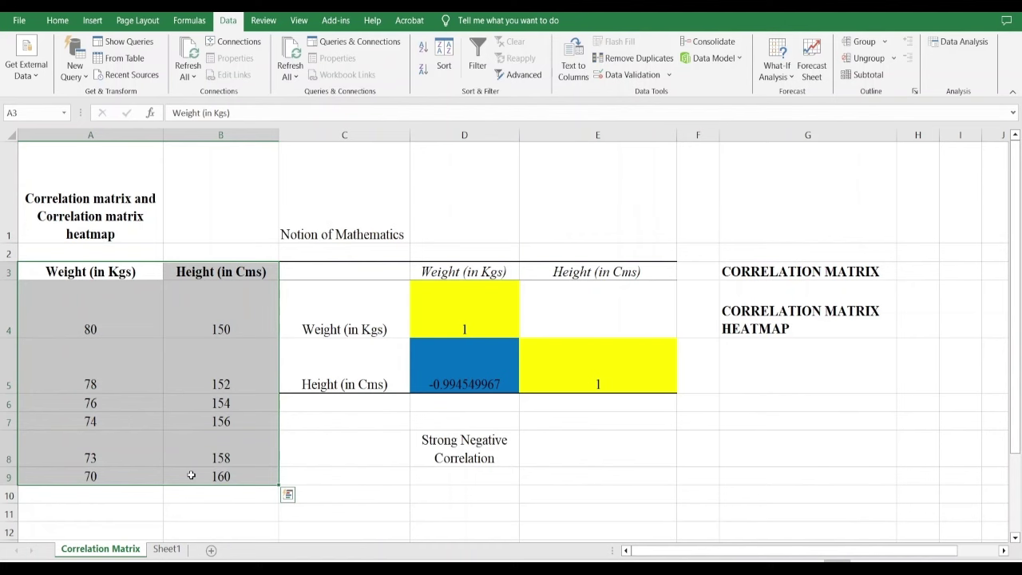
Paste the copied weight and height table at cell A1 of Sheet1 and widen columns A and B to fit their headings
click(167, 550)
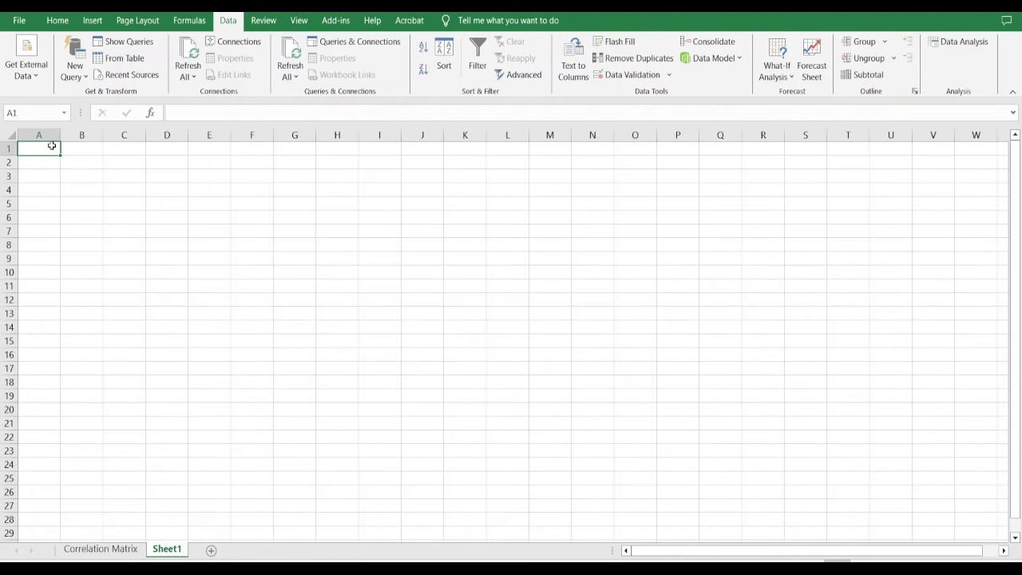
key(ctrl+v)
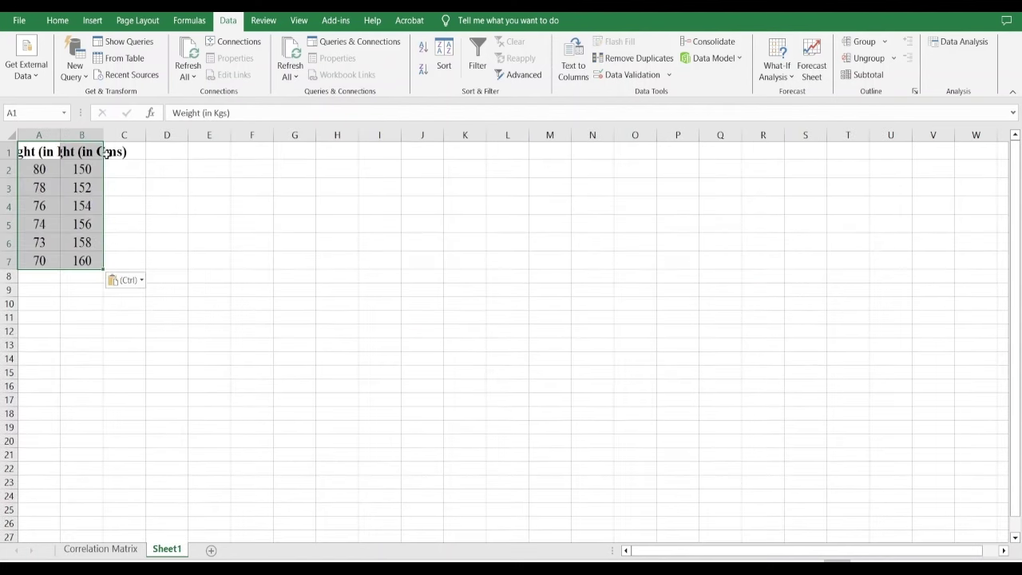
drag(103, 135, 176, 136)
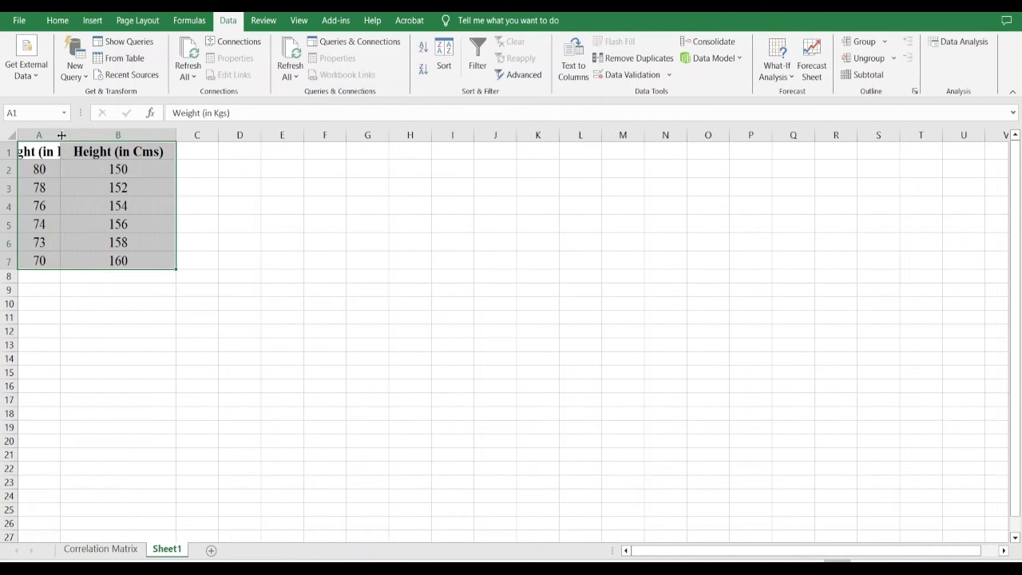
drag(60, 136, 135, 137)
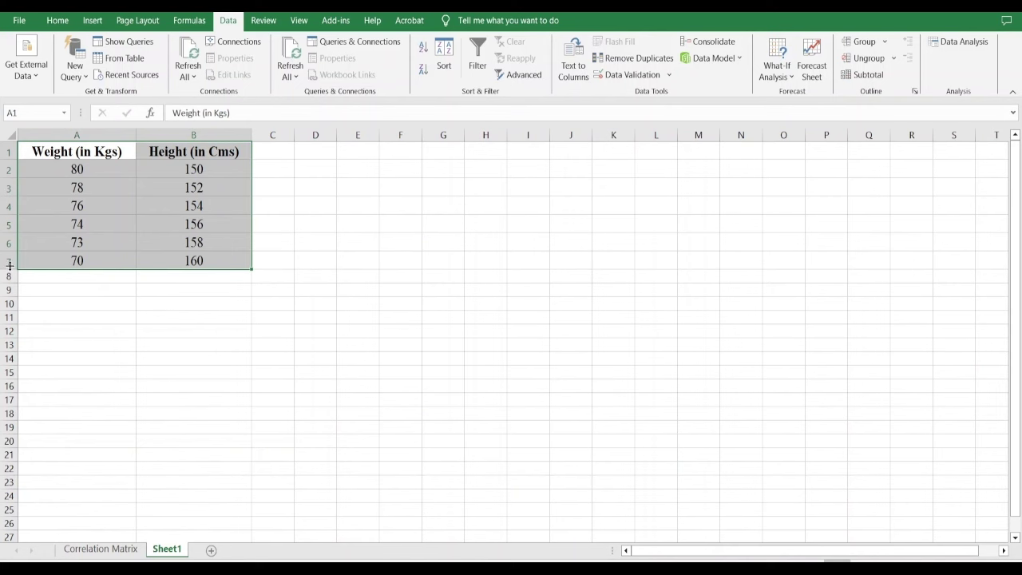
drag(6, 273, 35, 302)
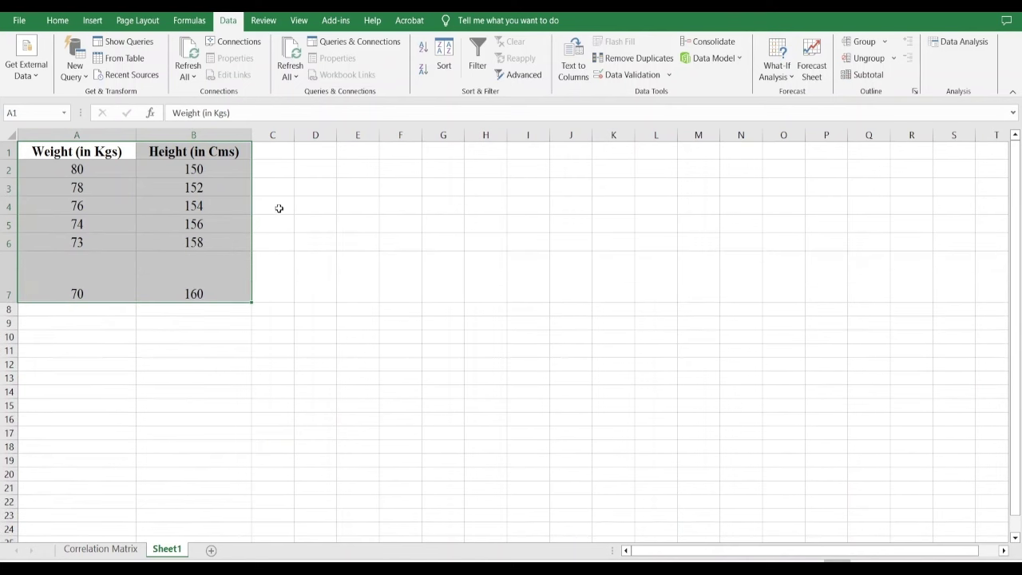
key(ctrl+z)
click(311, 226)
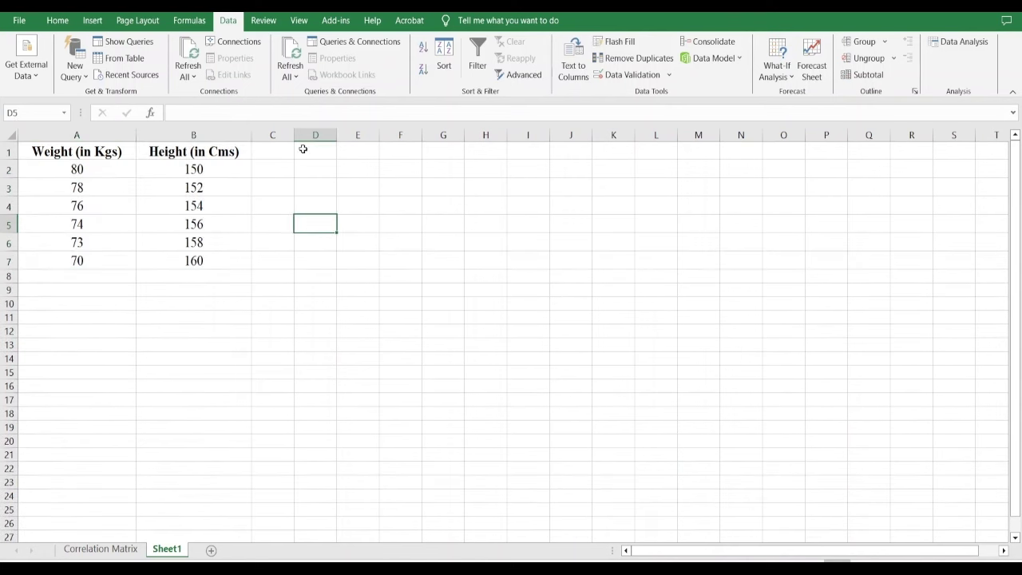
click(308, 149)
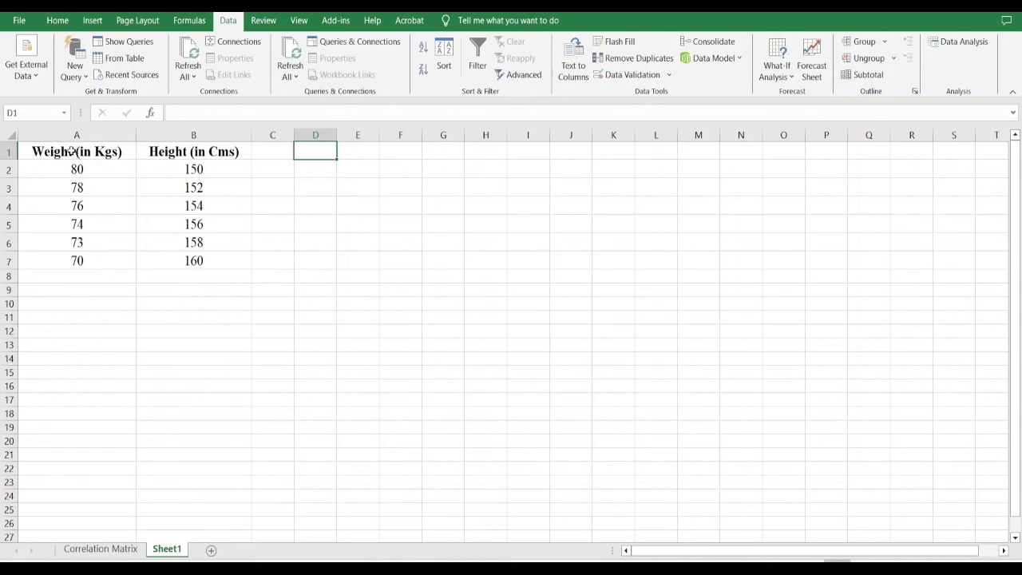
click(71, 151)
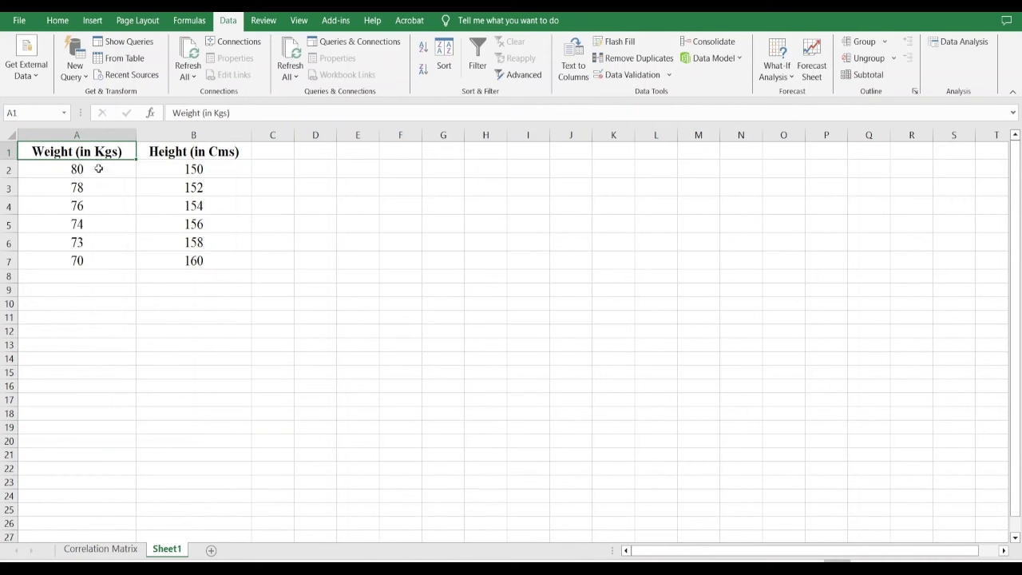
click(93, 136)
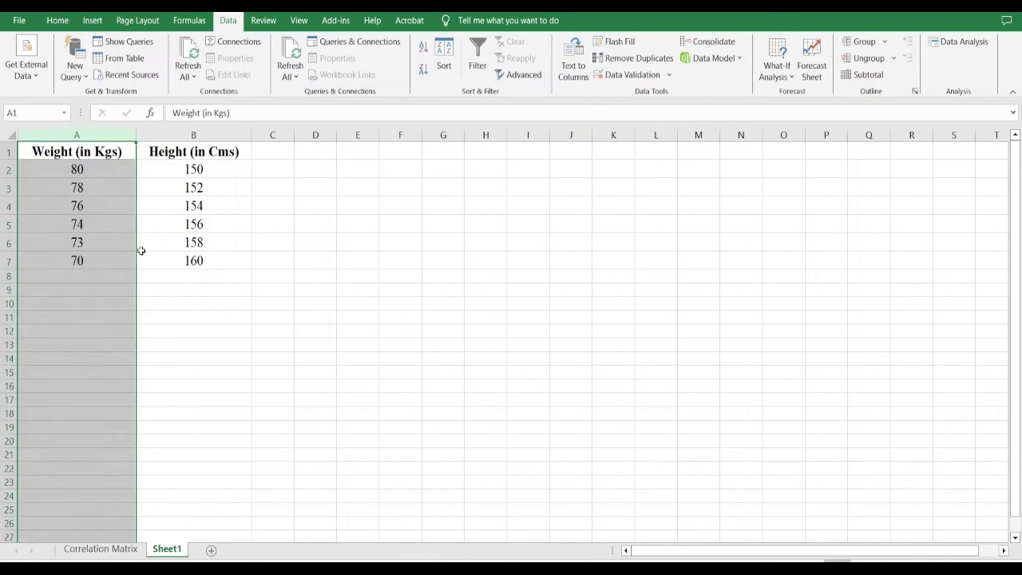
click(200, 135)
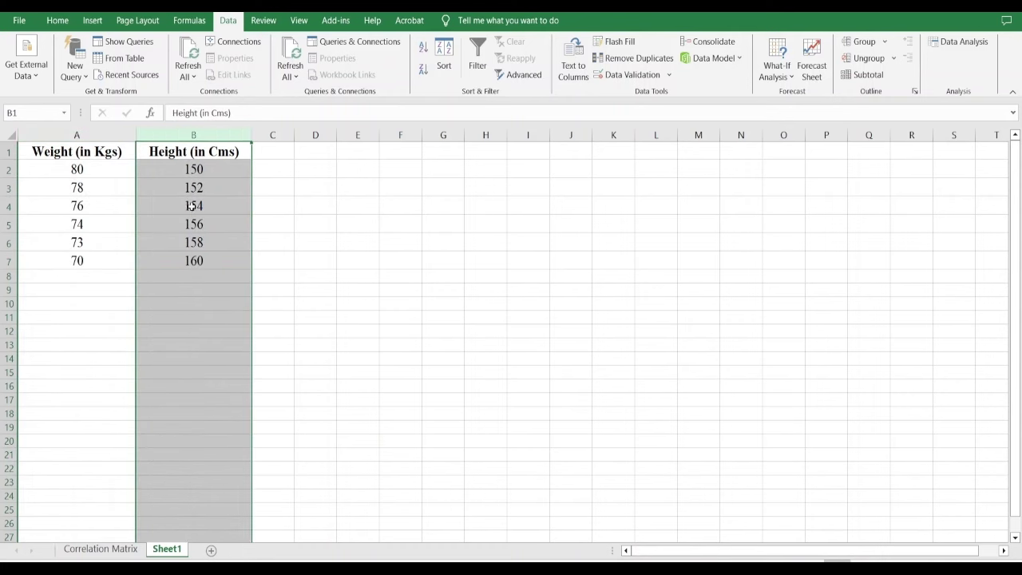
Widen column C beside the data table and select cell C1
drag(296, 137, 338, 141)
click(335, 165)
click(327, 146)
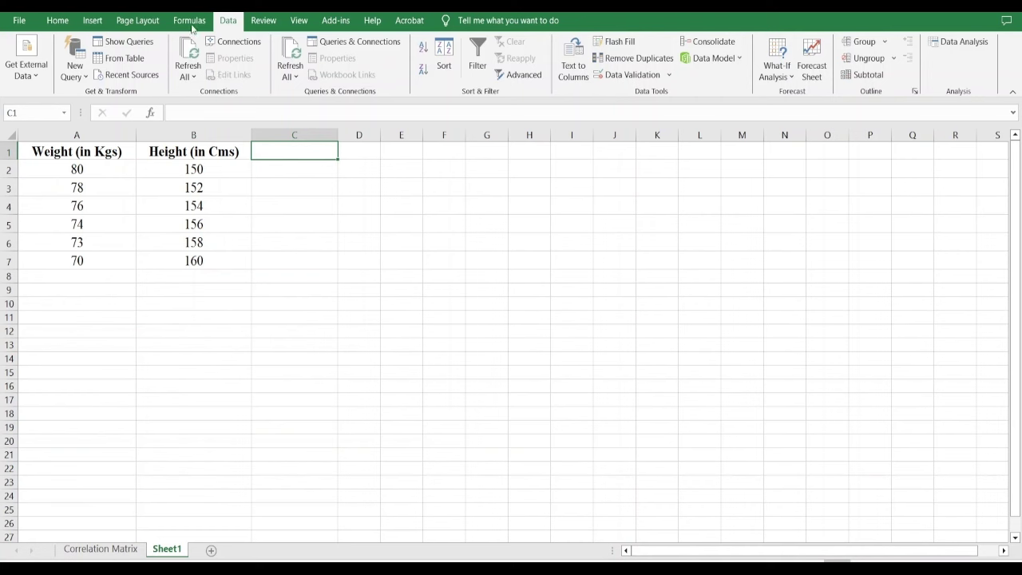
Start the Correlation analysis tool and set its input range to $A$1:$B$7
click(952, 48)
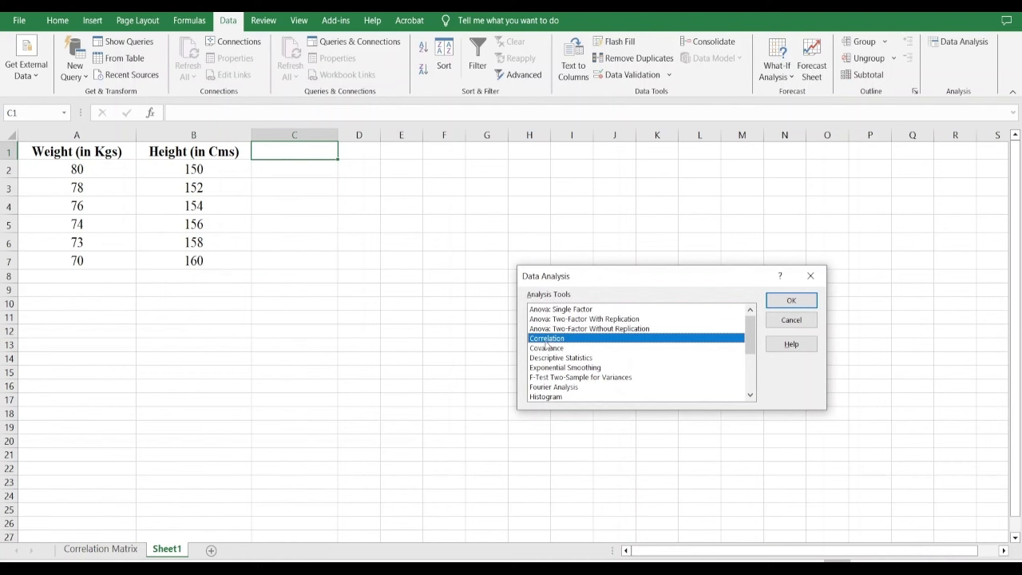
click(779, 301)
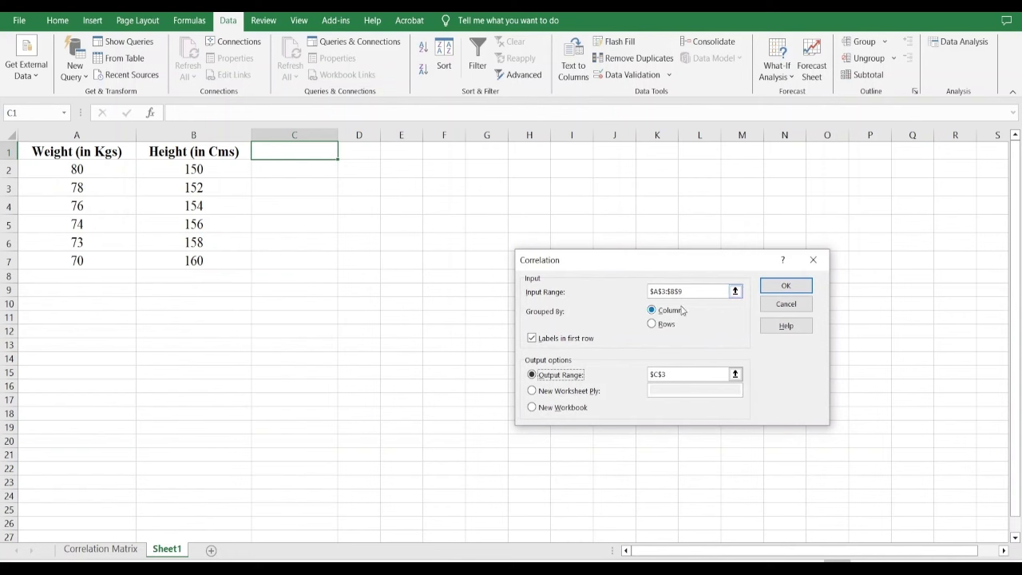
click(735, 292)
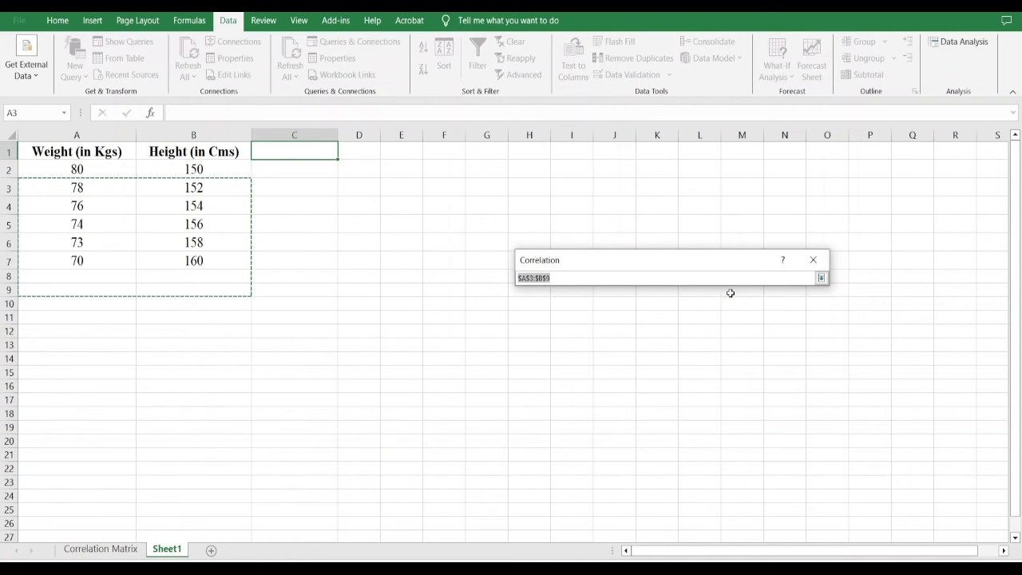
click(71, 151)
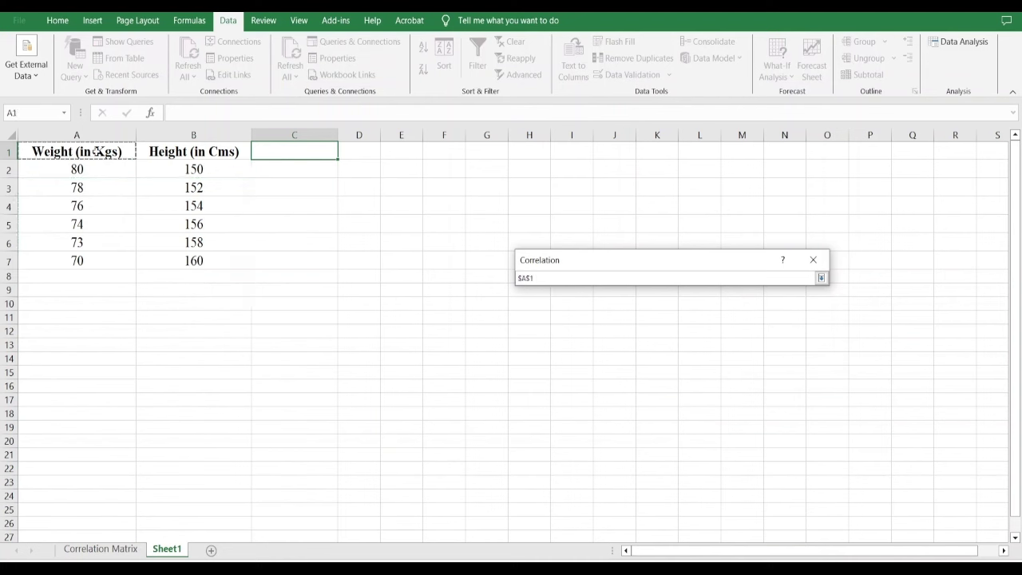
drag(97, 151, 174, 259)
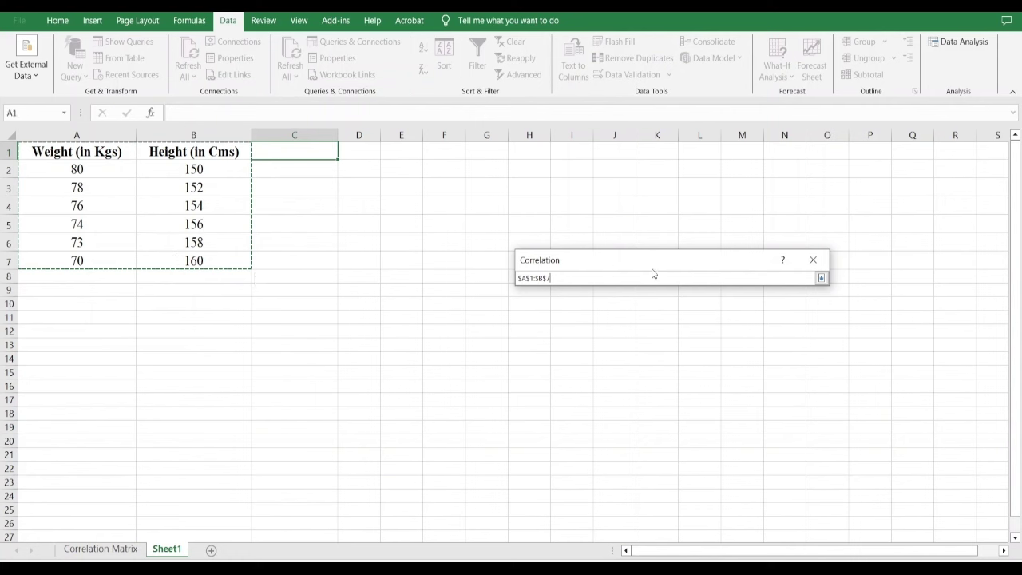
click(821, 277)
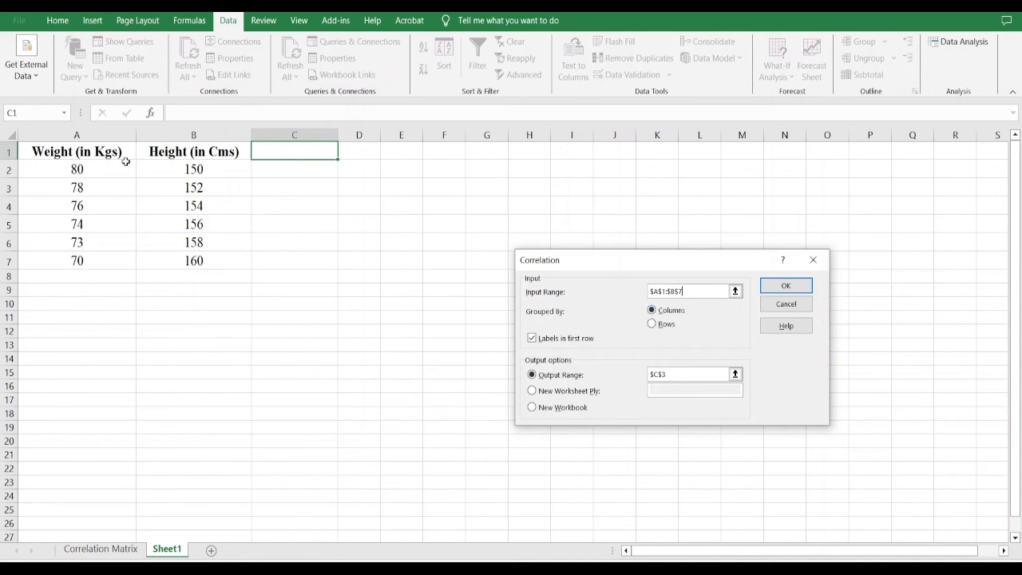
Run the correlation with labels in the first row and the output range set to $C$1
click(532, 339)
click(533, 376)
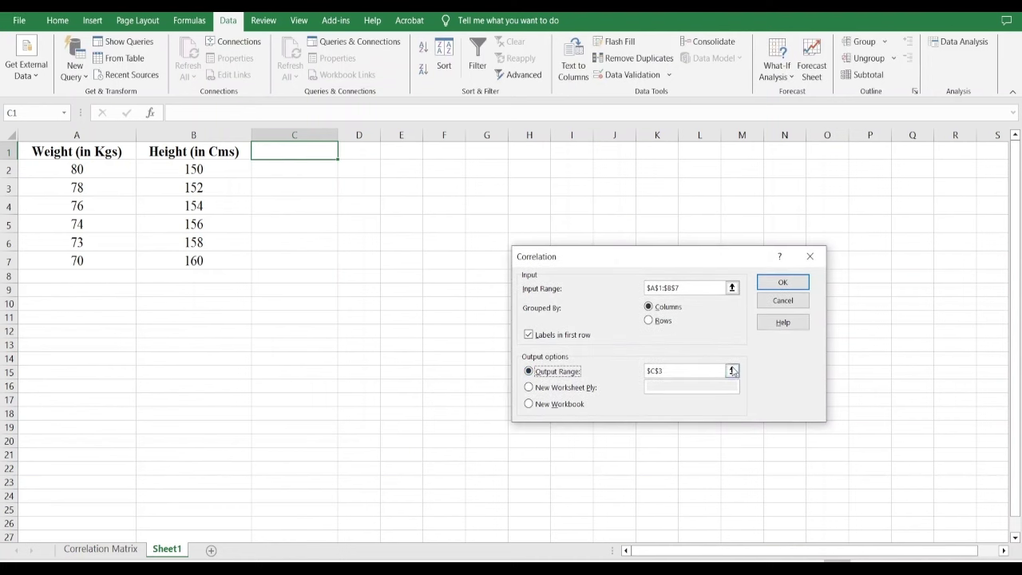
click(732, 370)
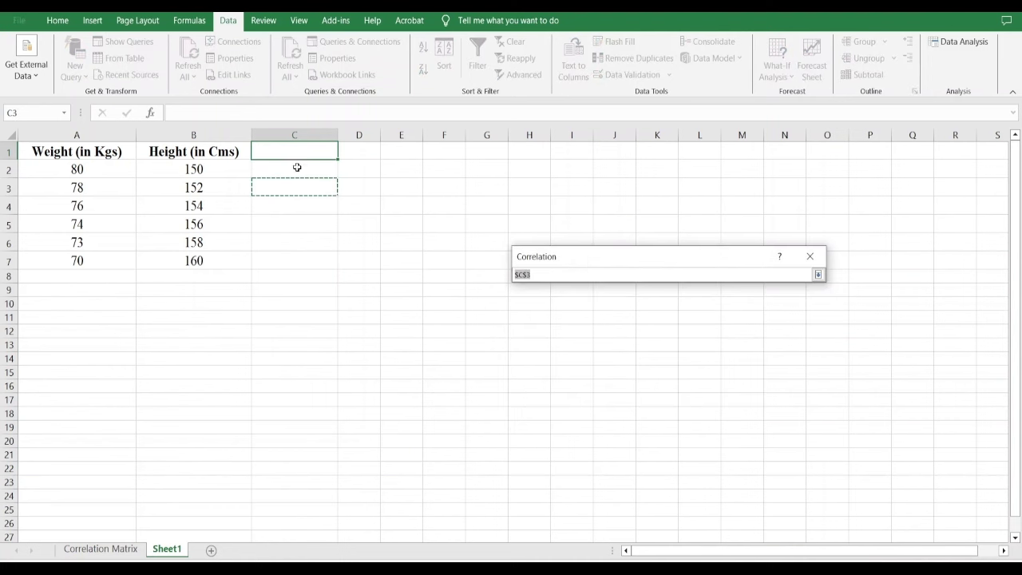
click(317, 155)
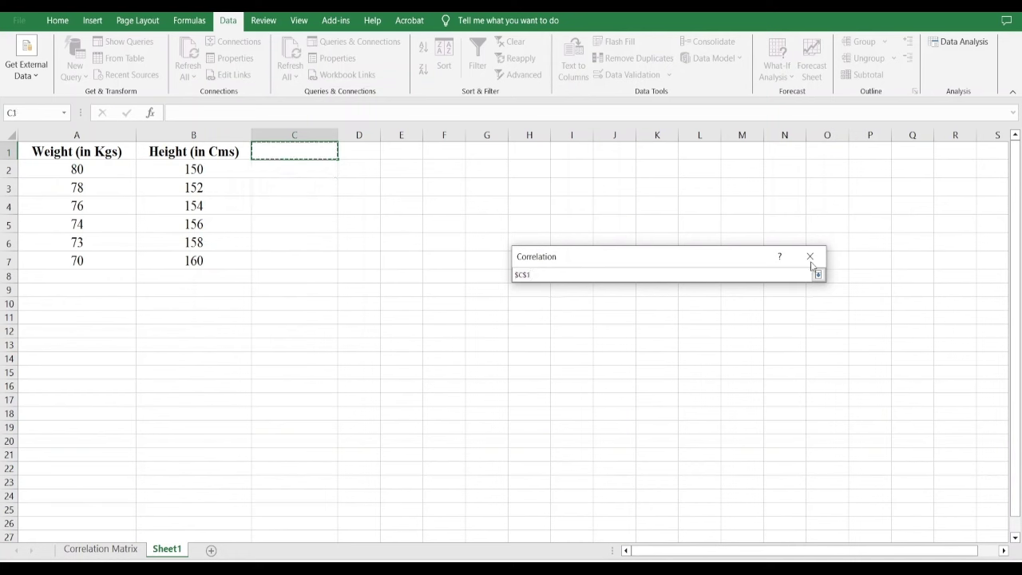
click(819, 274)
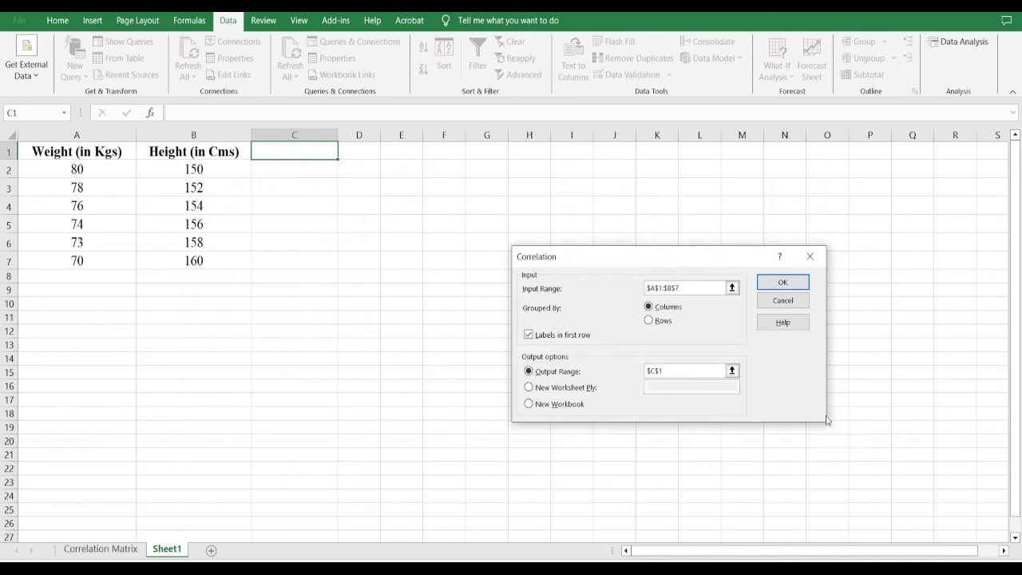
click(783, 289)
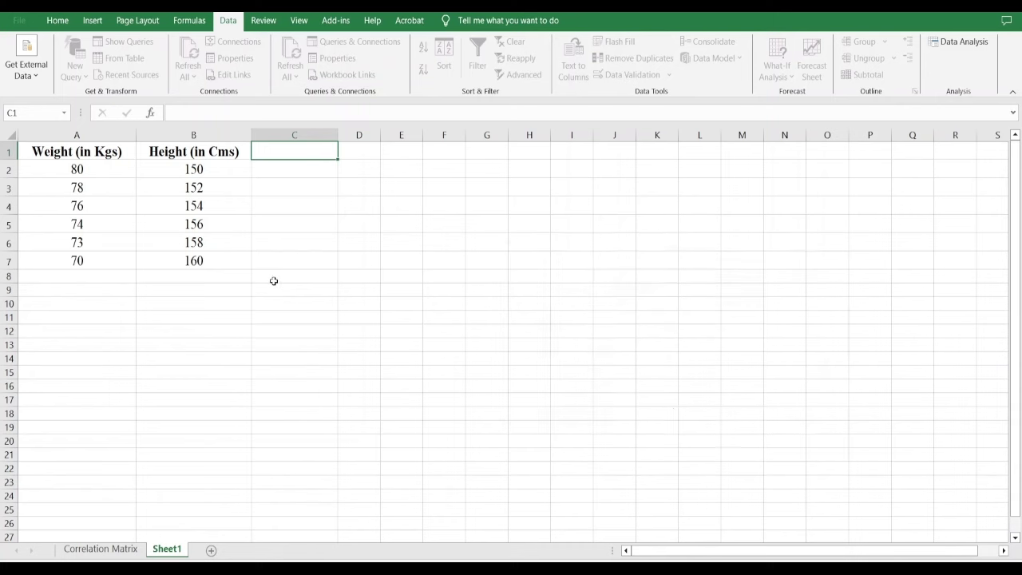
Widen columns D and E to fit the matrix headings and format the correlation matrix in Times New Roman, size 18
drag(422, 135, 544, 136)
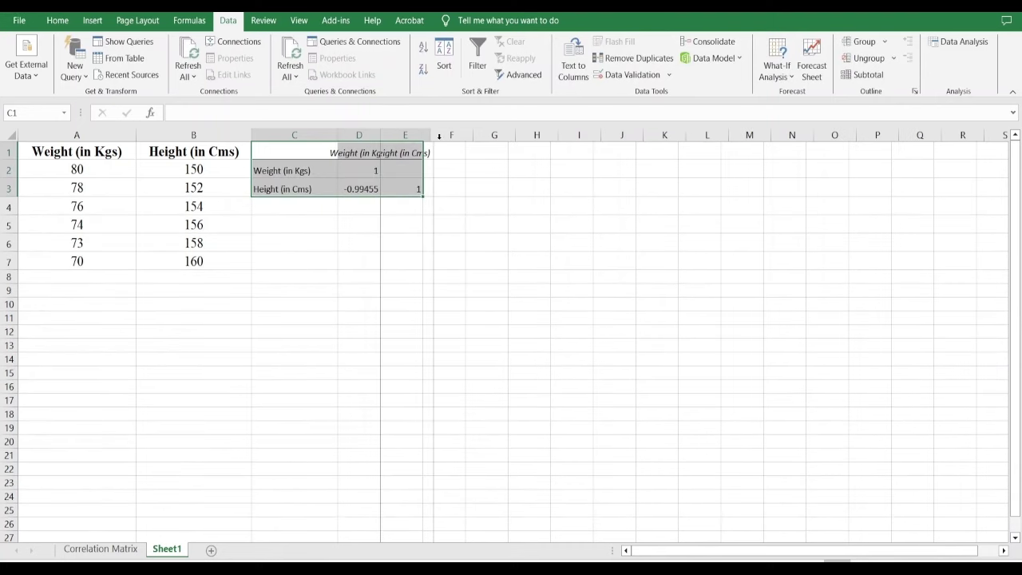
drag(384, 136, 456, 136)
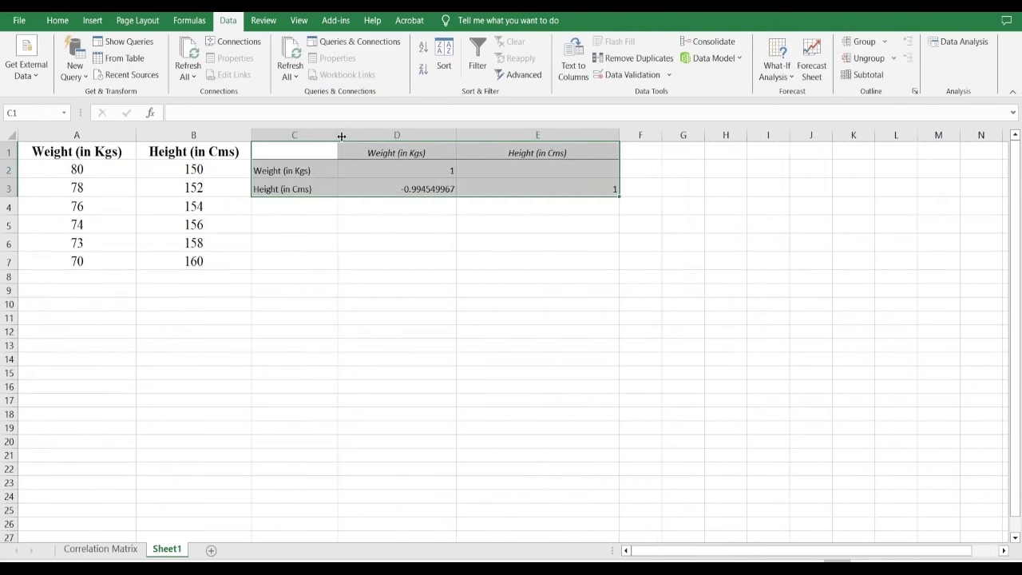
click(57, 19)
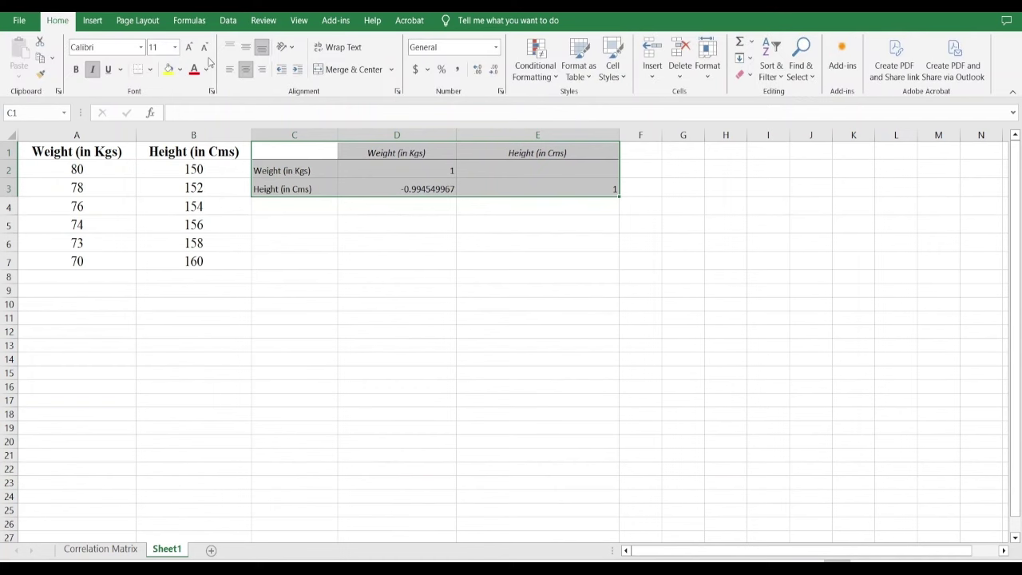
click(108, 47)
text(Times New Roman)
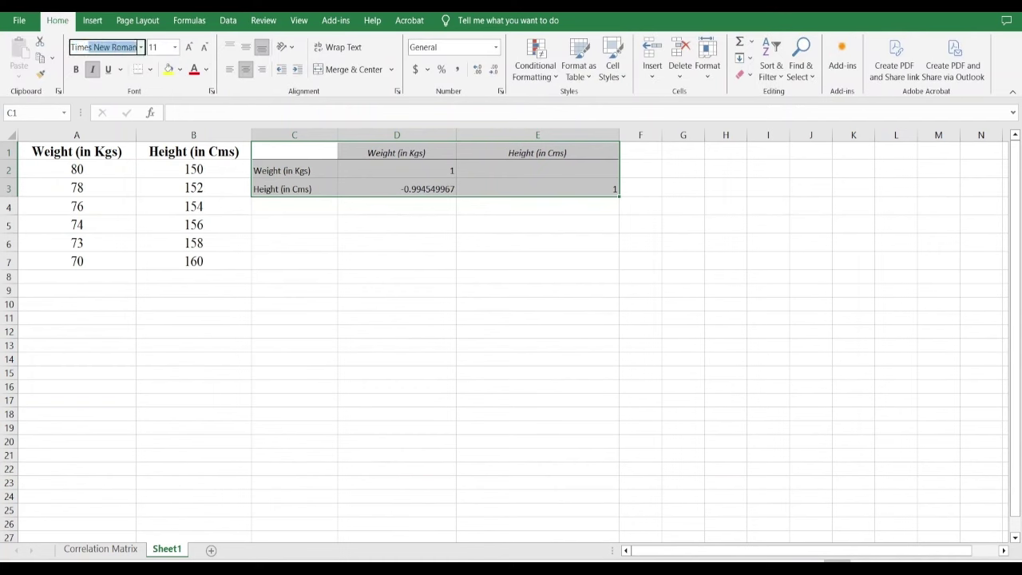
key(Return)
click(160, 46)
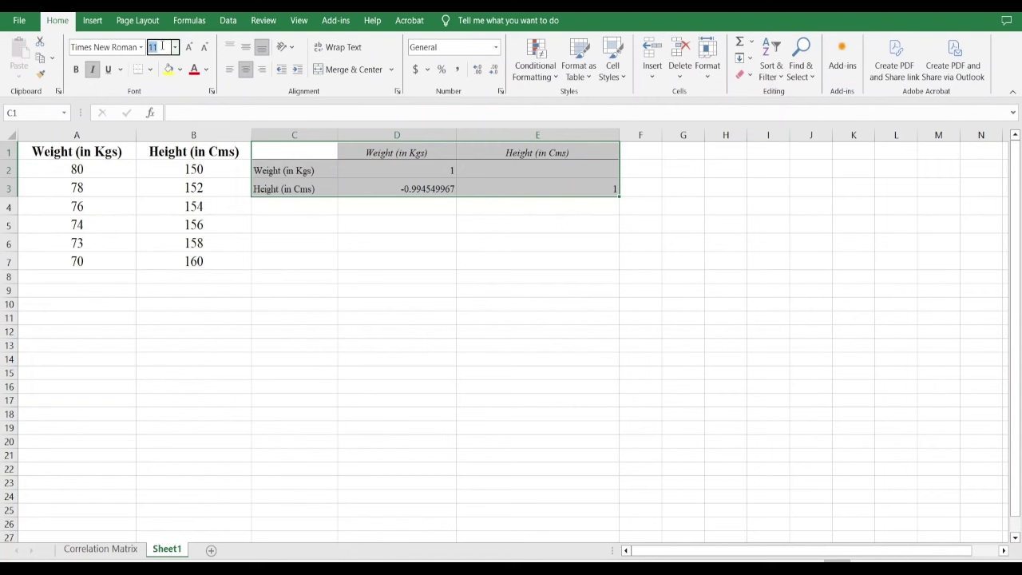
text(18)
key(Return)
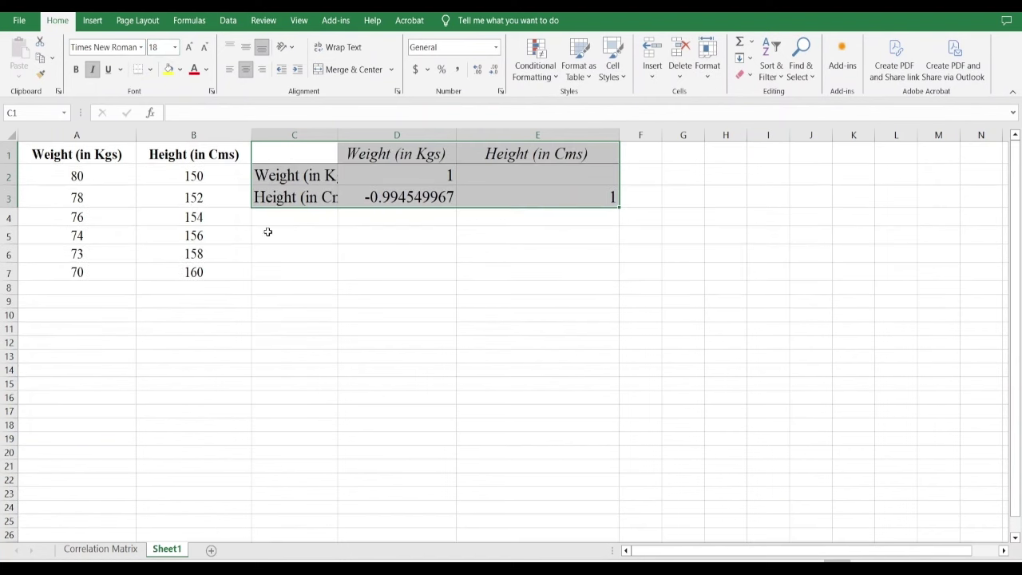
Widen columns C and F and increase the heights of rows 1 to 3 around the correlation matrix
drag(337, 135, 382, 138)
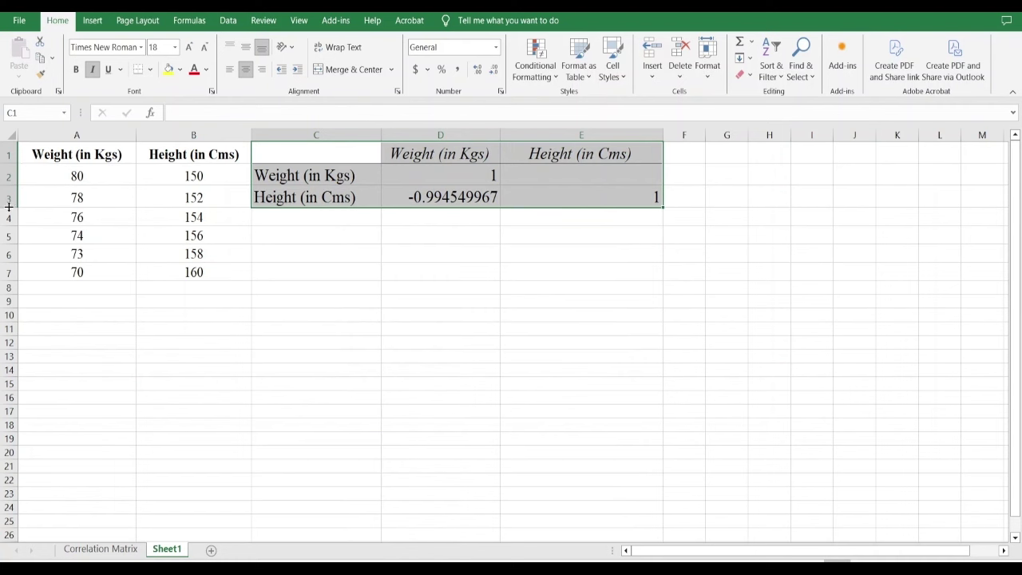
drag(8, 207, 9, 230)
drag(7, 186, 7, 208)
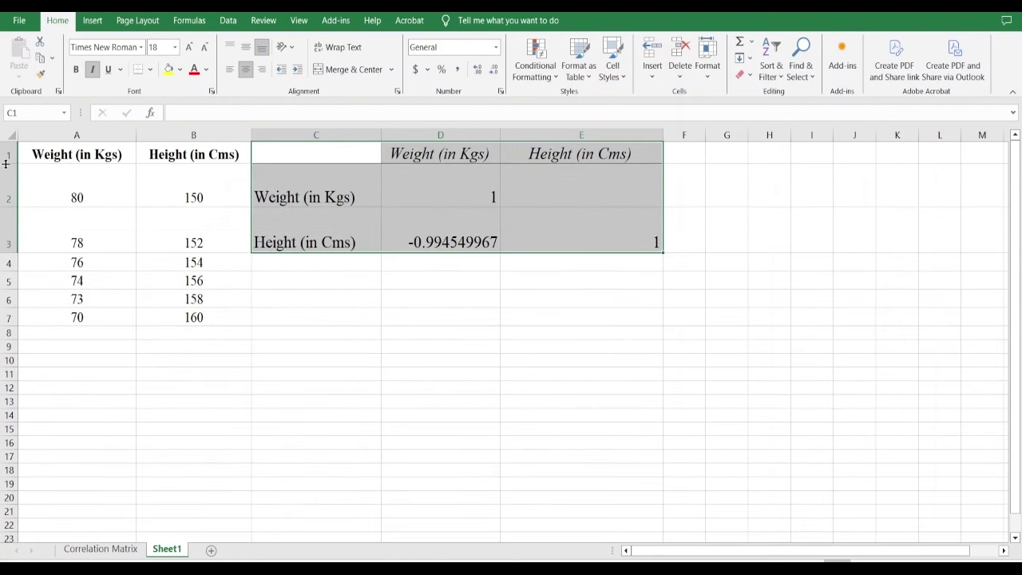
drag(5, 164, 7, 193)
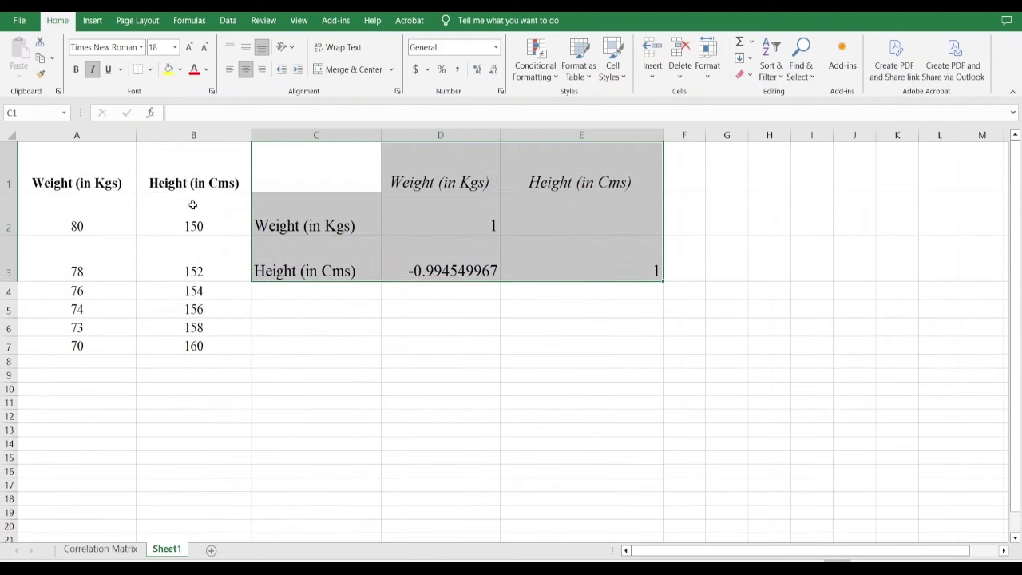
click(412, 175)
click(354, 159)
click(564, 165)
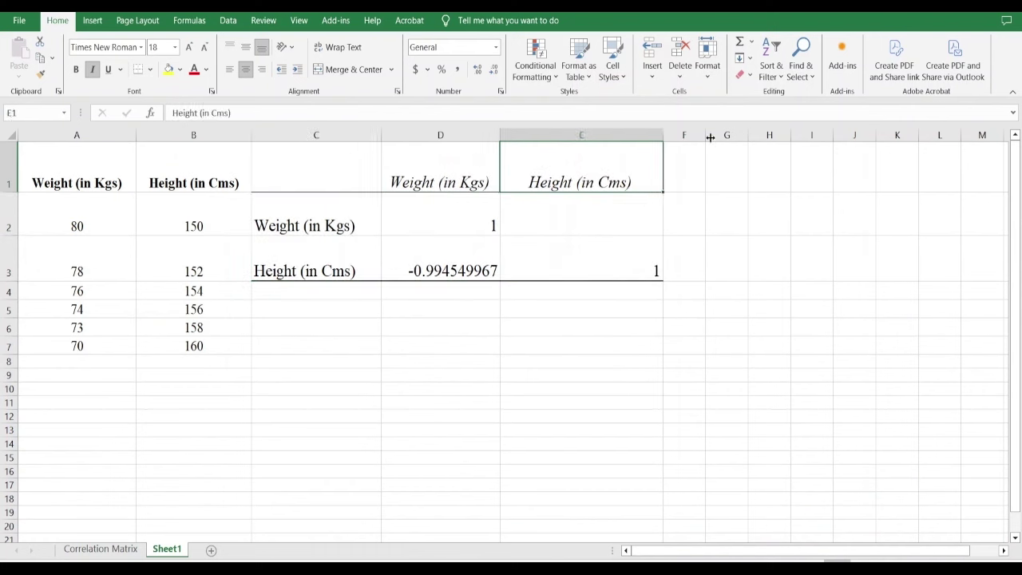
drag(710, 137, 737, 137)
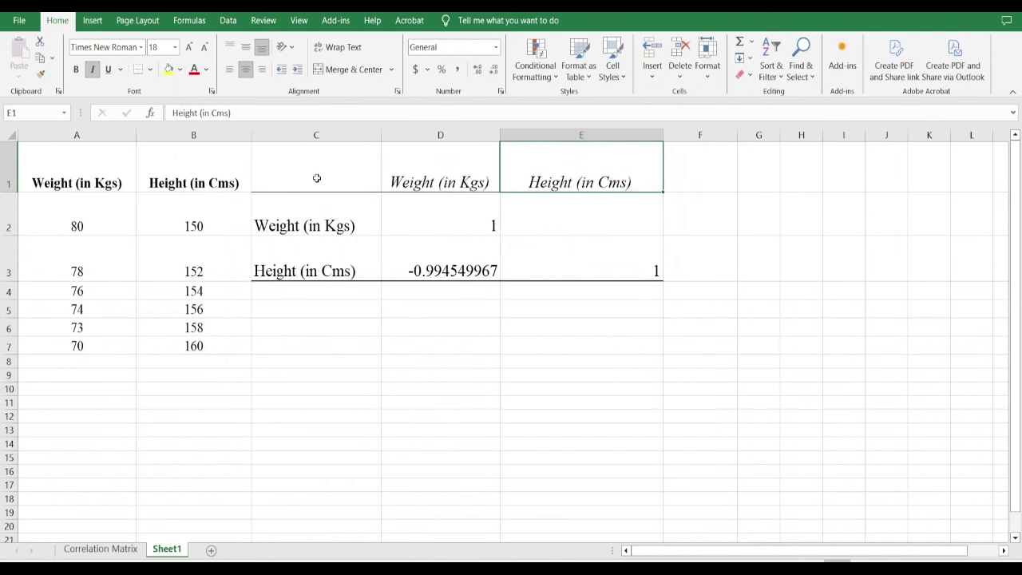
Center the contents of the correlation matrix in C1:E3 horizontally
drag(316, 178, 660, 277)
click(229, 69)
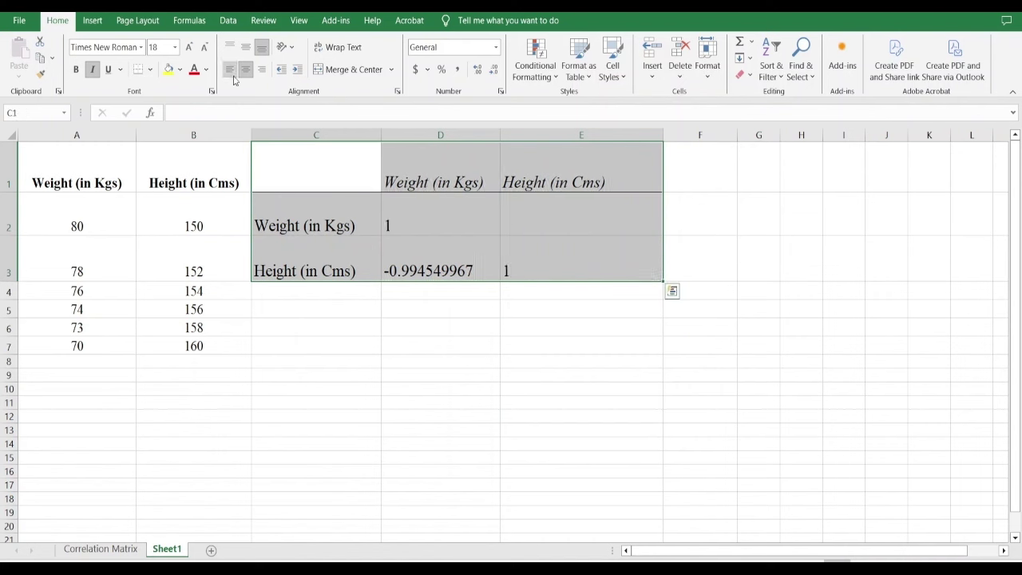
click(245, 69)
click(759, 155)
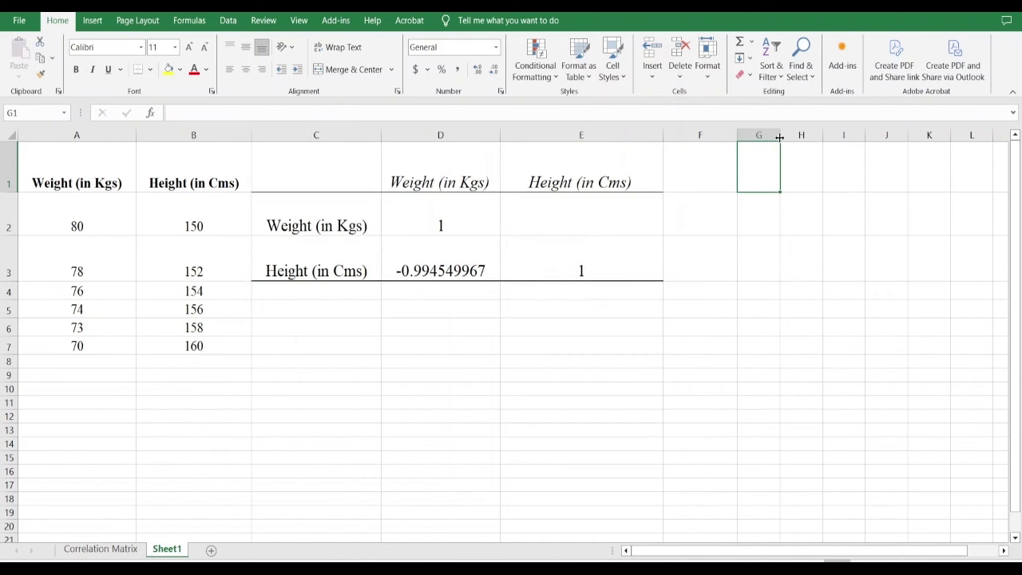
Widen column G and enter the title "CORRELATION MATRIX" in G1, fitting the column to the text
drag(779, 137, 893, 138)
key(Caps_Lock)
double_click(842, 170)
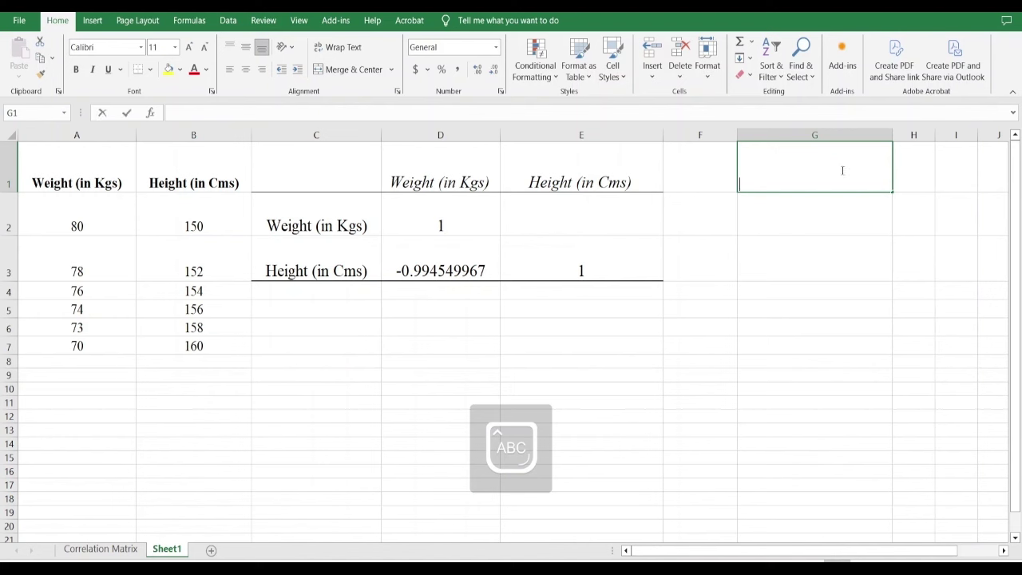
text(CORRELATIO)
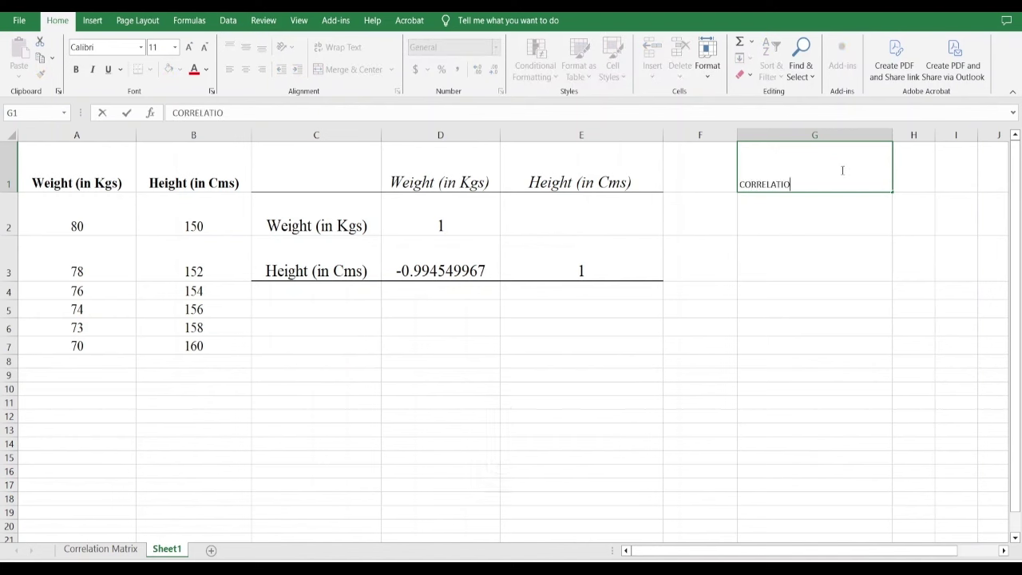
text(N MATRIX)
click(868, 289)
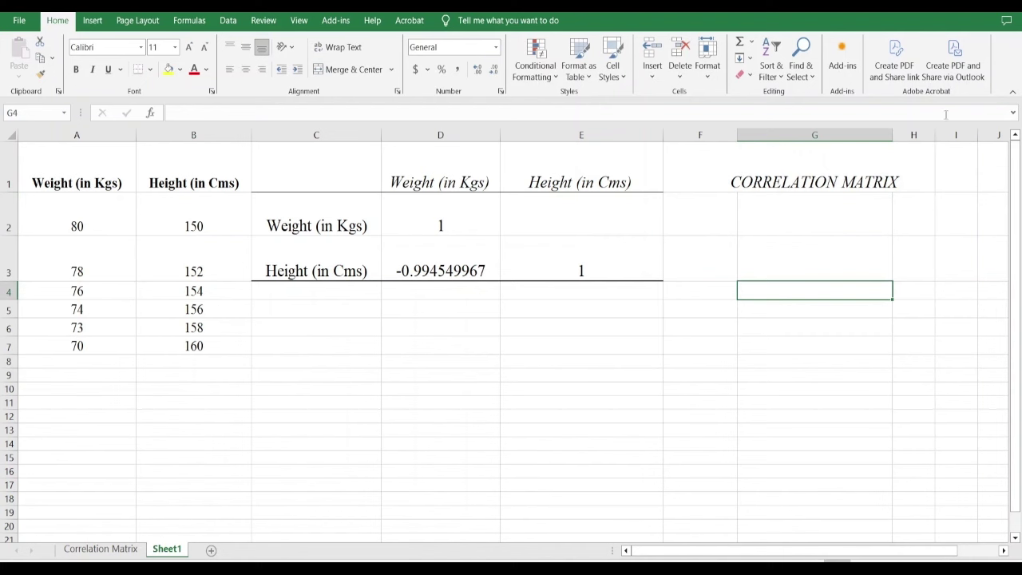
drag(892, 135, 933, 135)
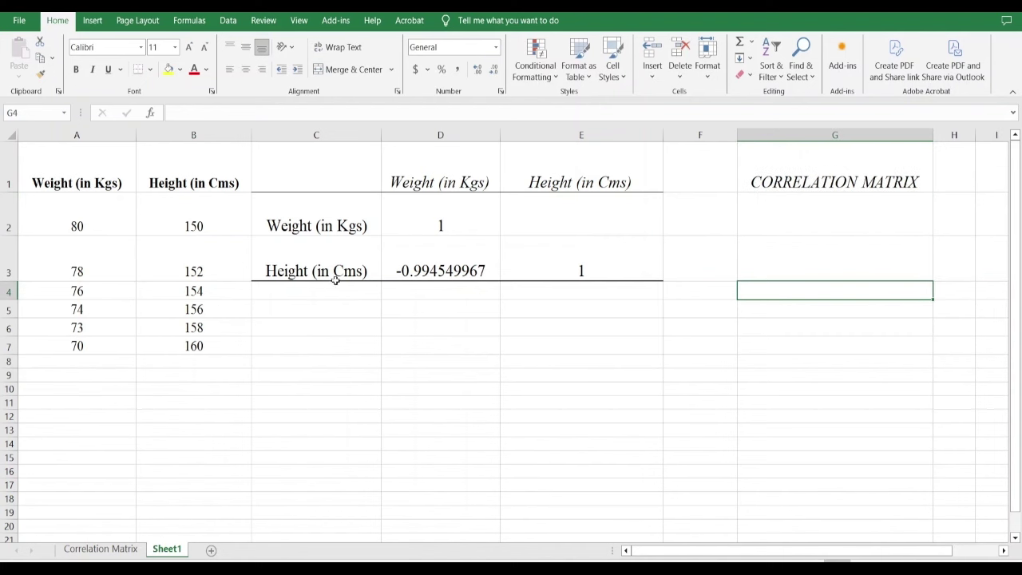
Enter the note "Strogly Negative Correlation" in D5, below the correlation matrix
click(323, 226)
click(416, 265)
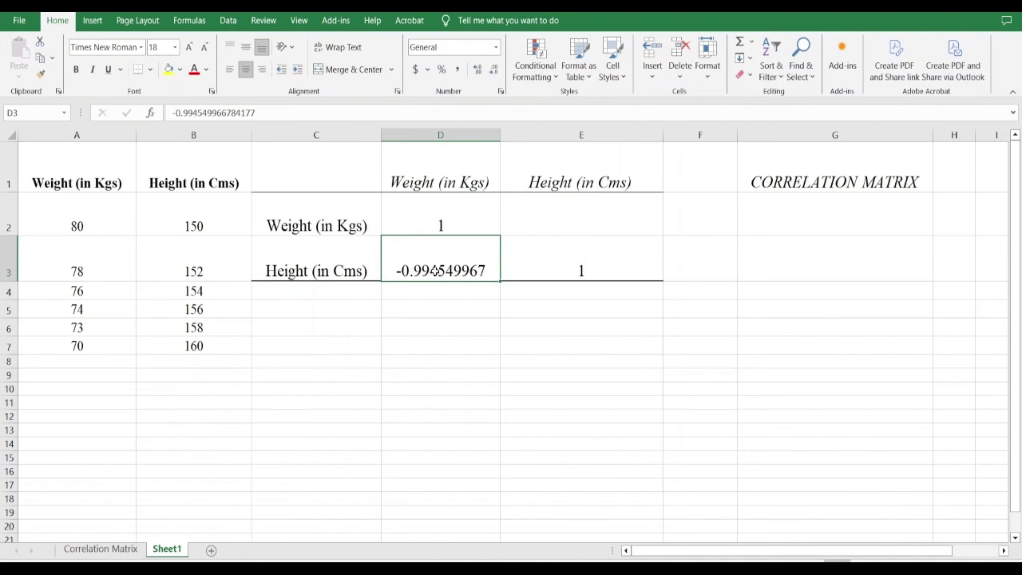
click(437, 316)
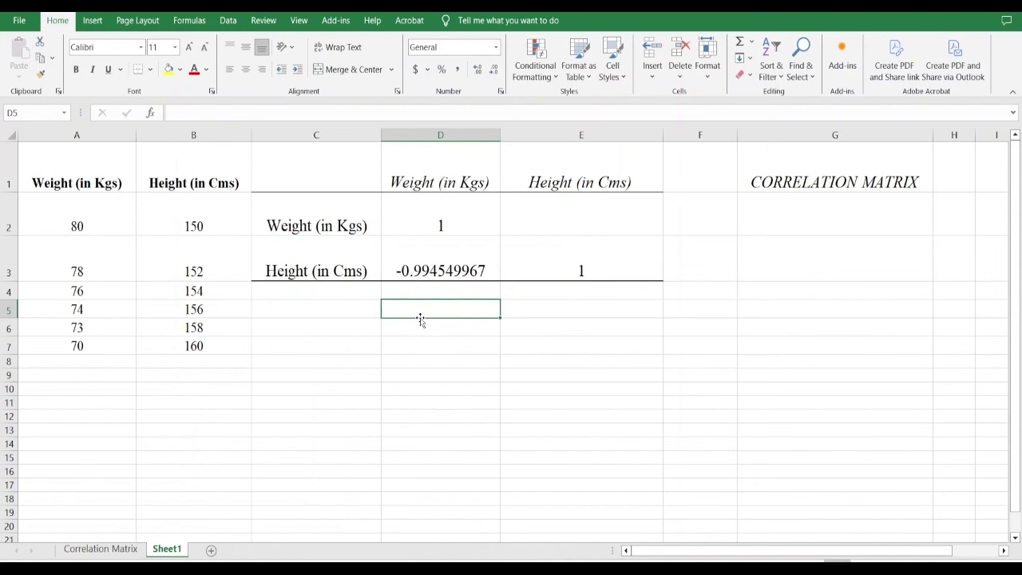
text(Stro)
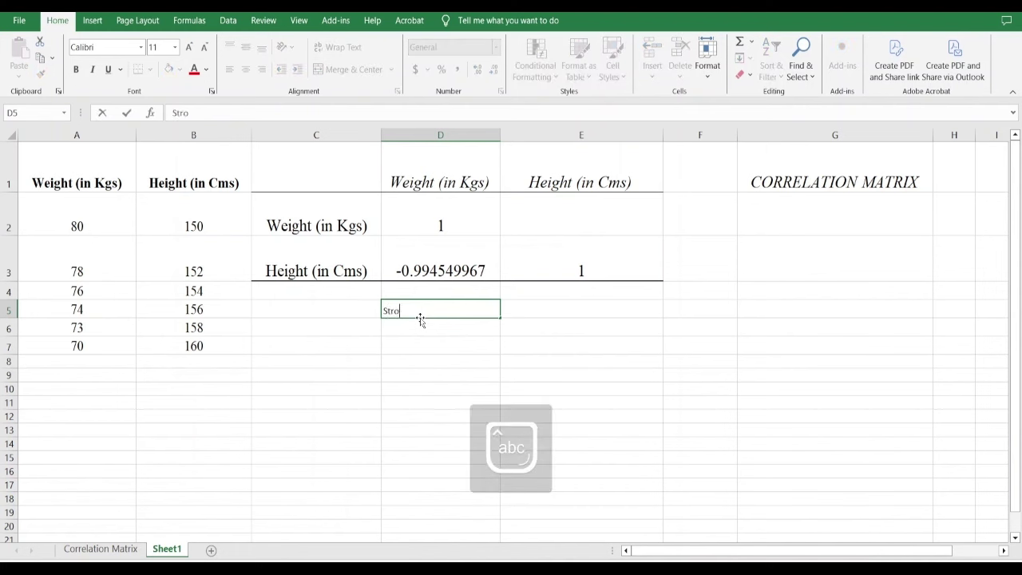
text(gly Negativ)
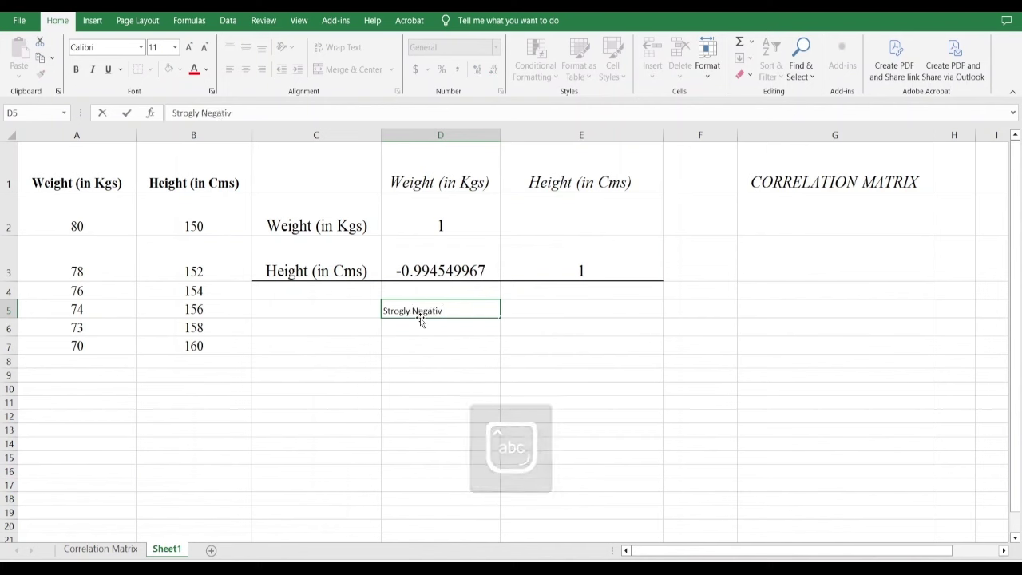
text(e Correl)
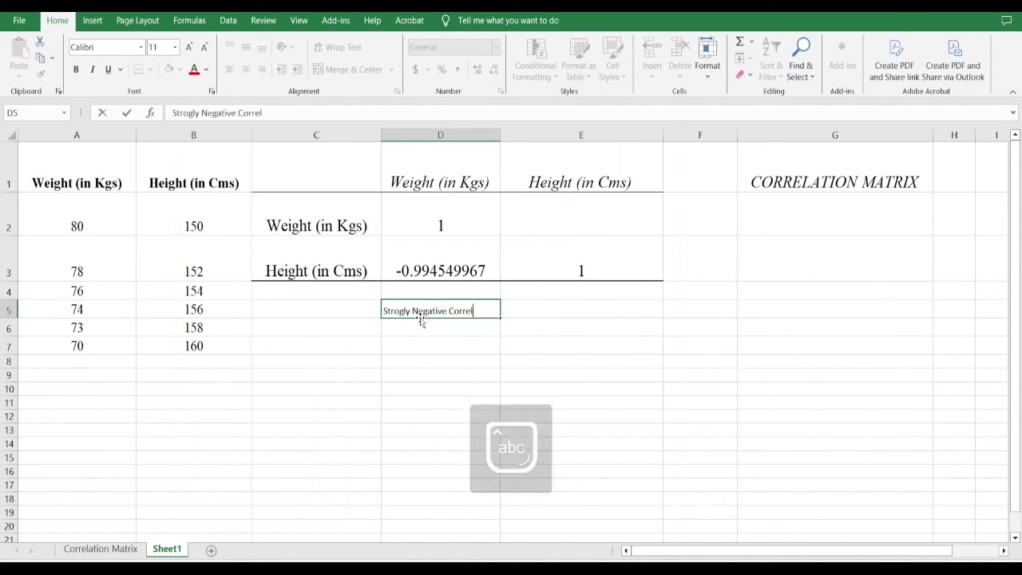
text(ation)
key(Return)
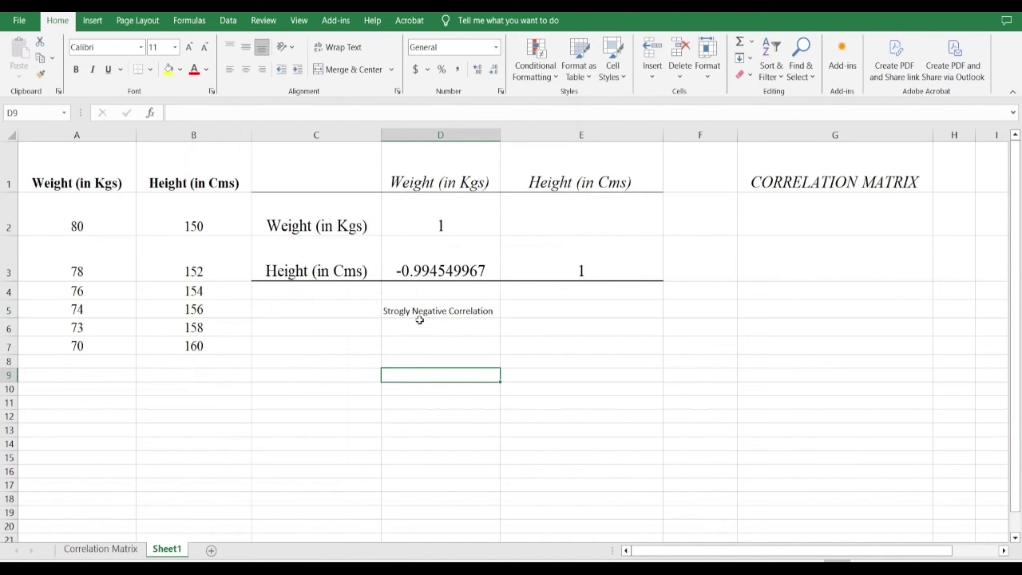
Format the note in D5 in Times New Roman, size 15
click(422, 310)
click(118, 48)
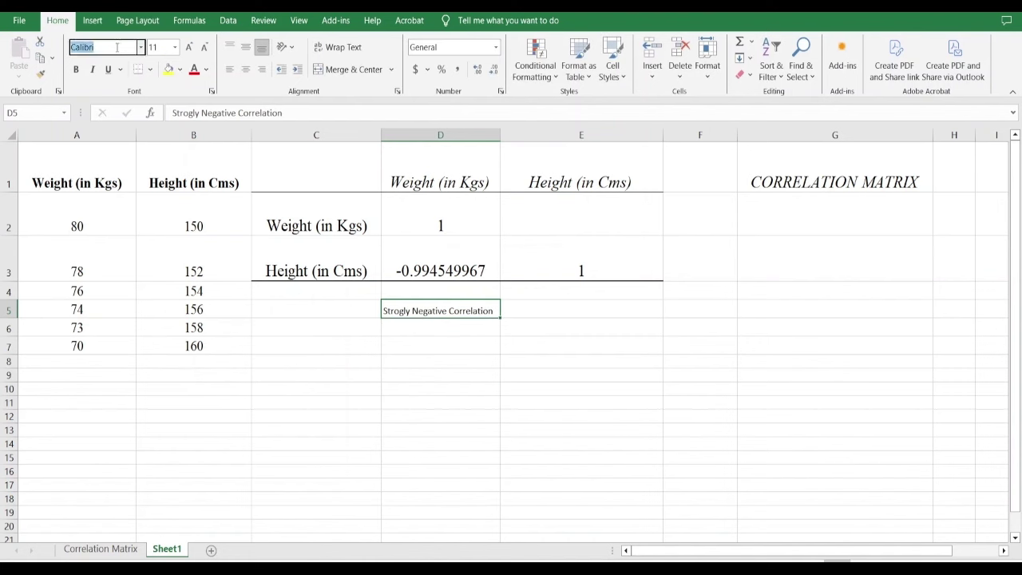
text(Times New Roman)
key(Return)
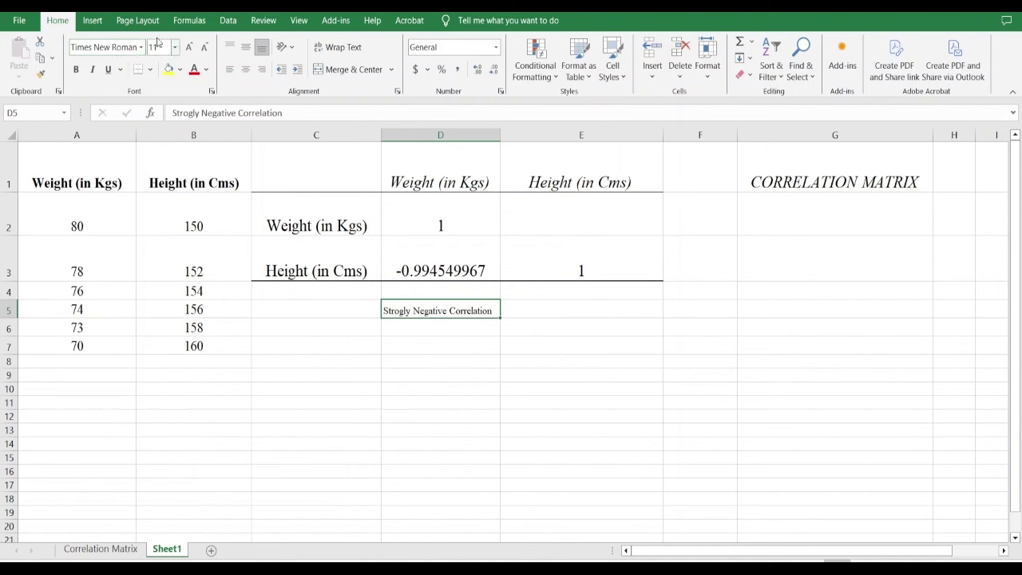
click(156, 47)
text(15)
key(Return)
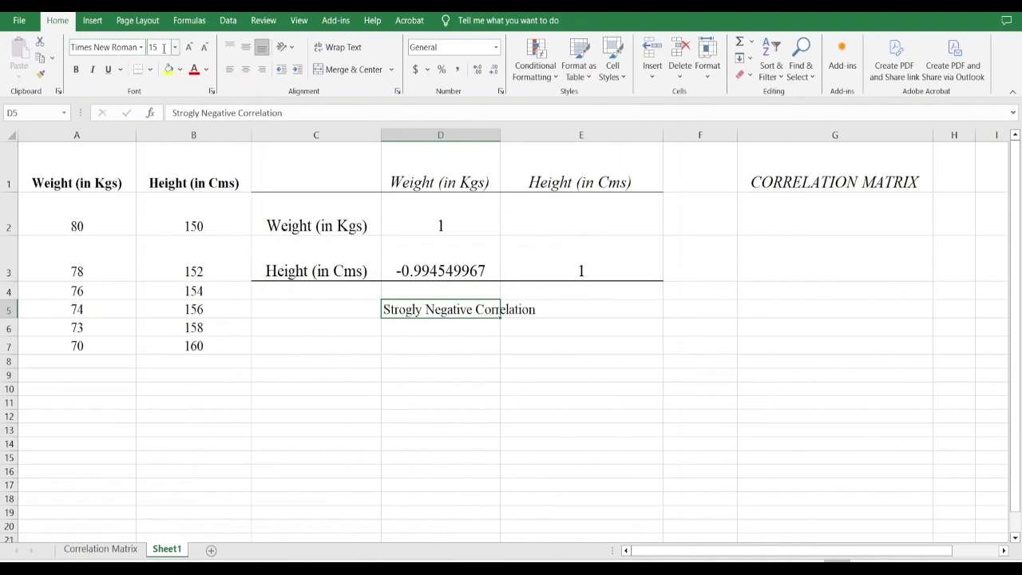
Wrap the text of the note in D5 and center it horizontally
click(400, 352)
click(411, 313)
click(338, 47)
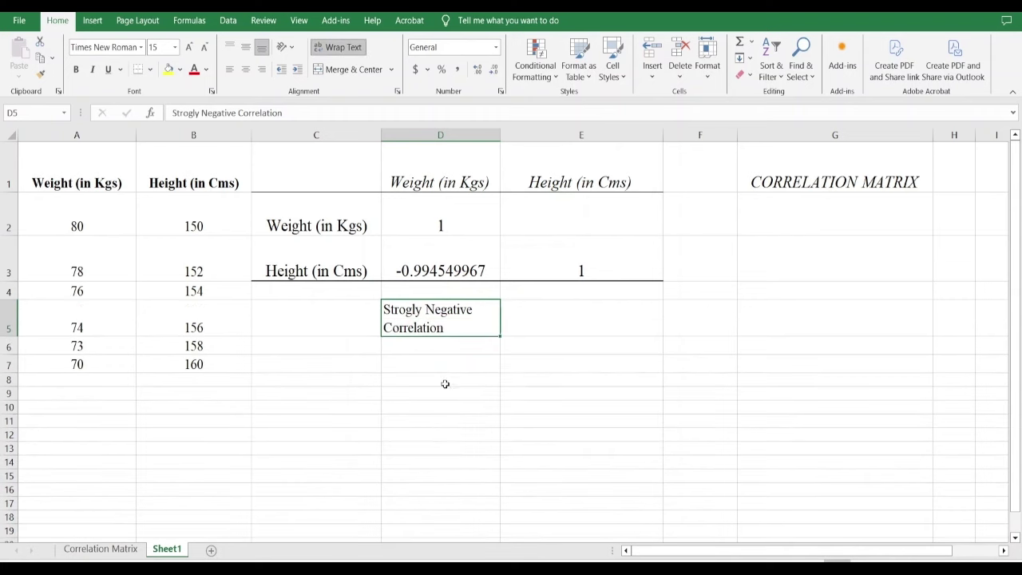
click(246, 70)
click(413, 400)
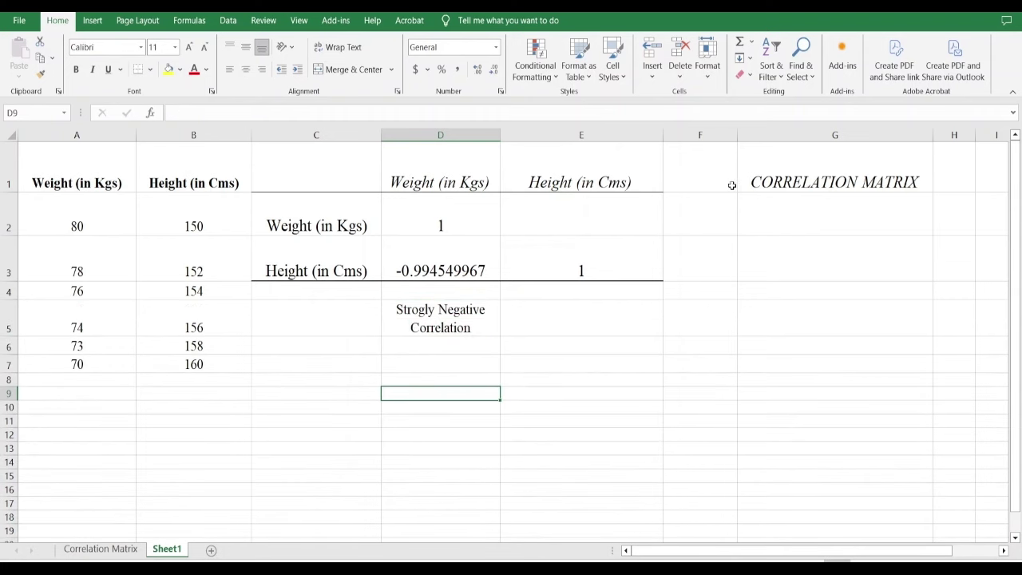
Apply the Green - Yellow - Red color scale to the correlation values in D2:E3
drag(406, 209, 529, 253)
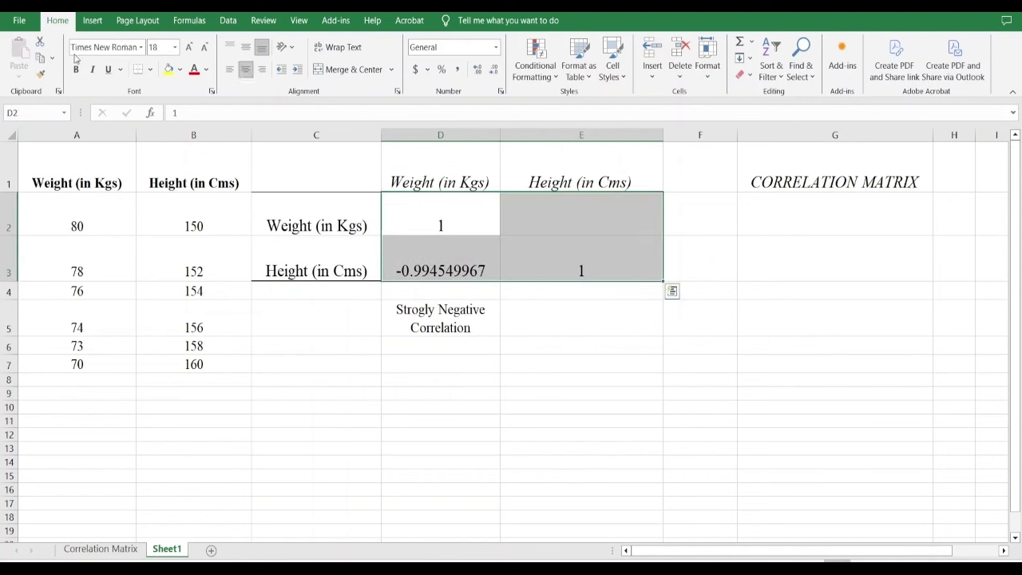
click(549, 76)
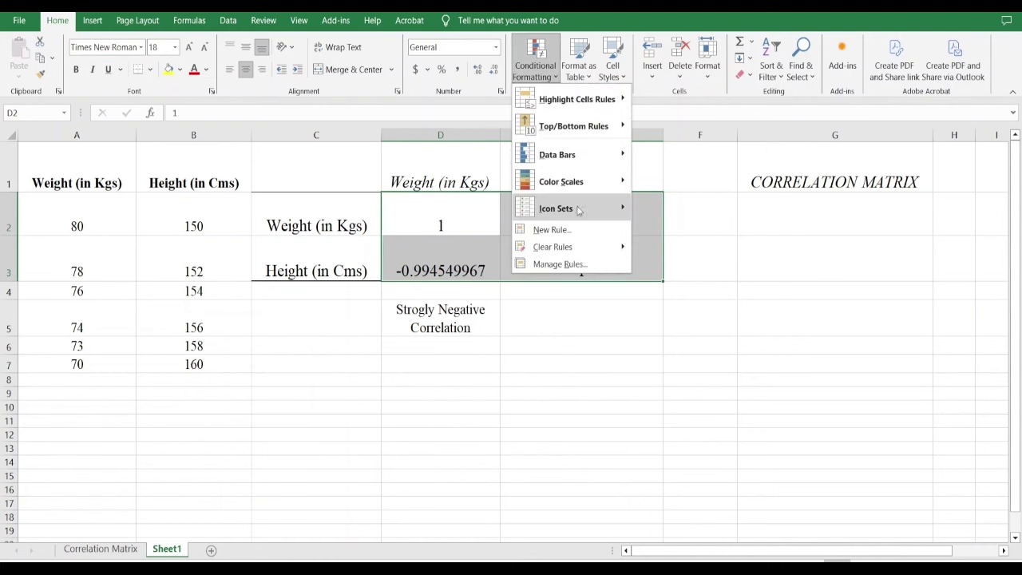
mouse_move(588, 193)
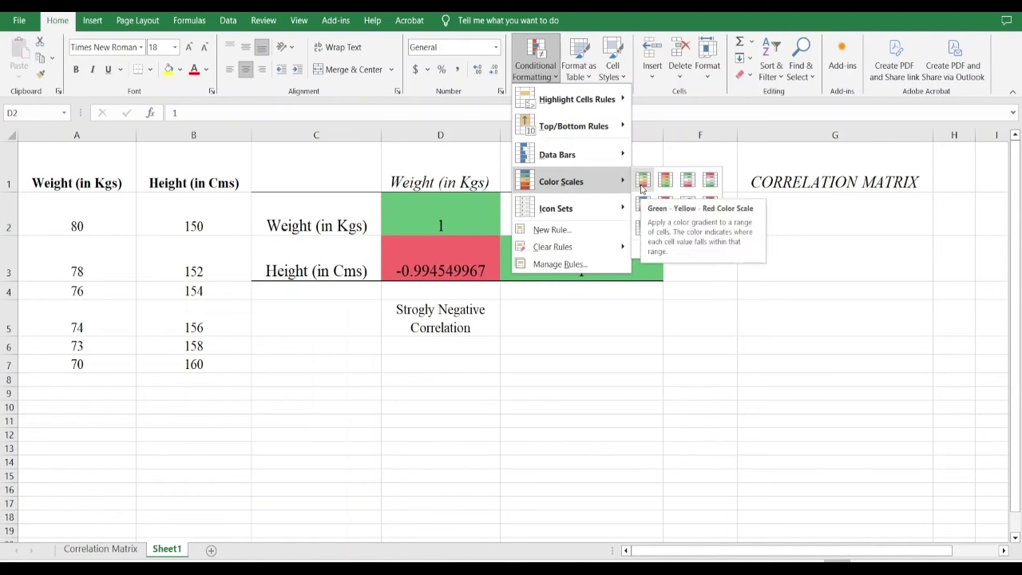
click(642, 187)
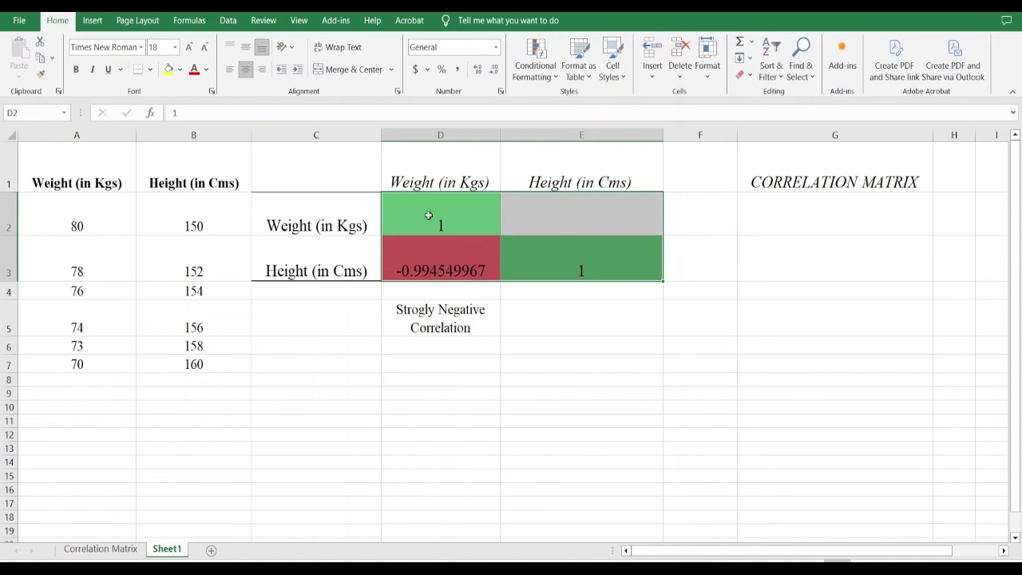
Create a custom 2-color scale rule for D2:E3 with a Number minimum of -1 and a Number maximum of 1
click(557, 79)
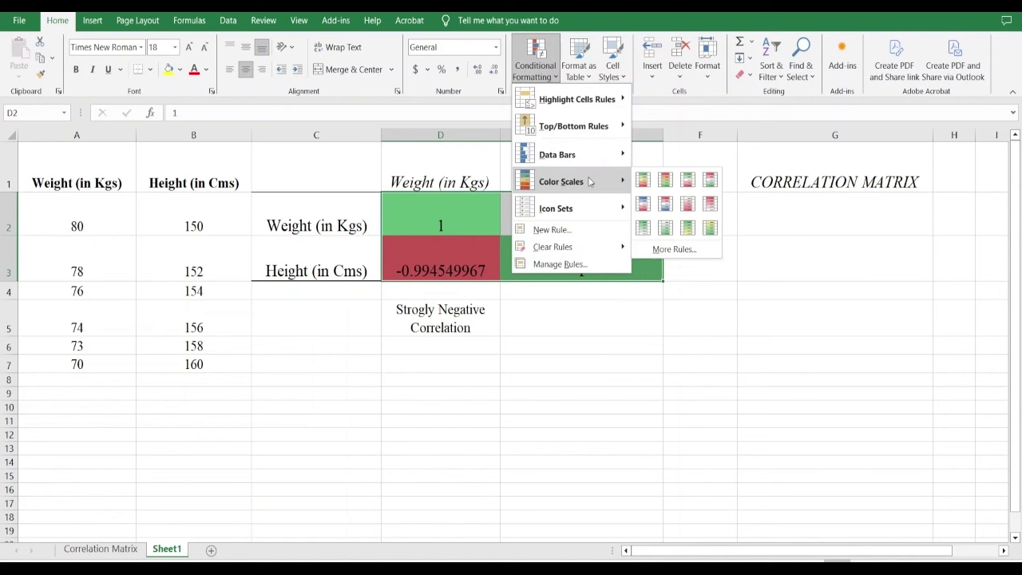
click(685, 250)
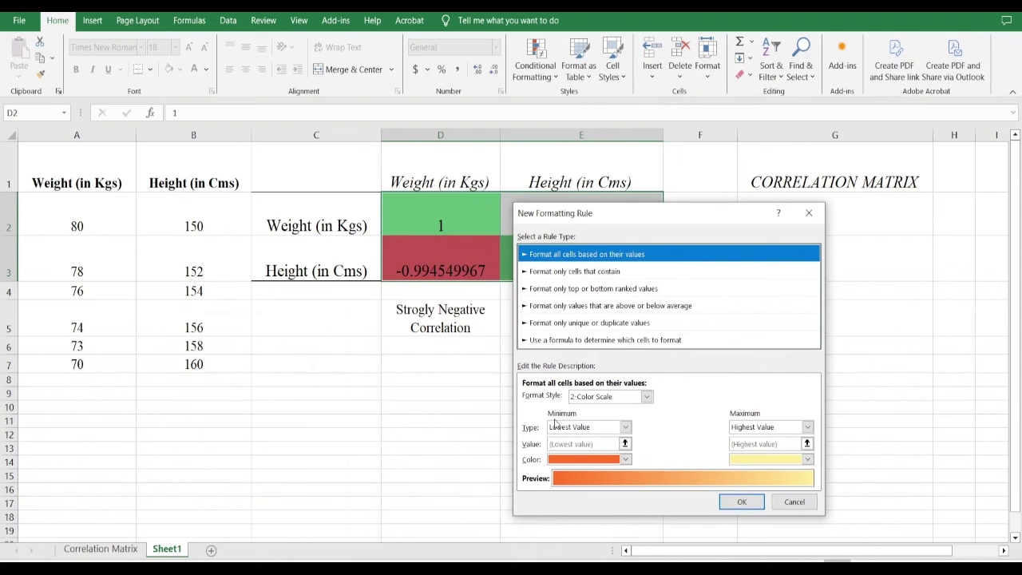
click(626, 427)
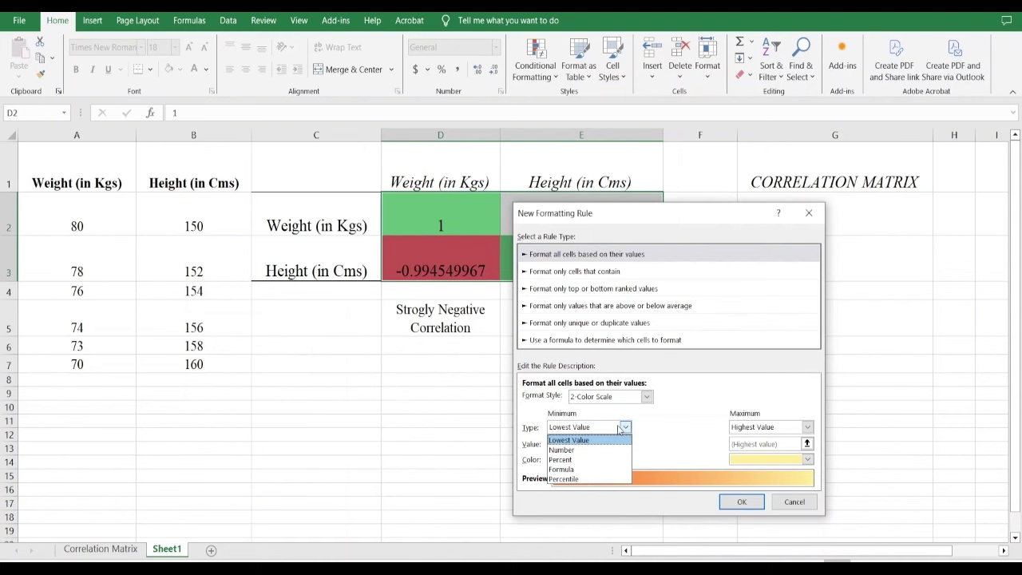
click(582, 445)
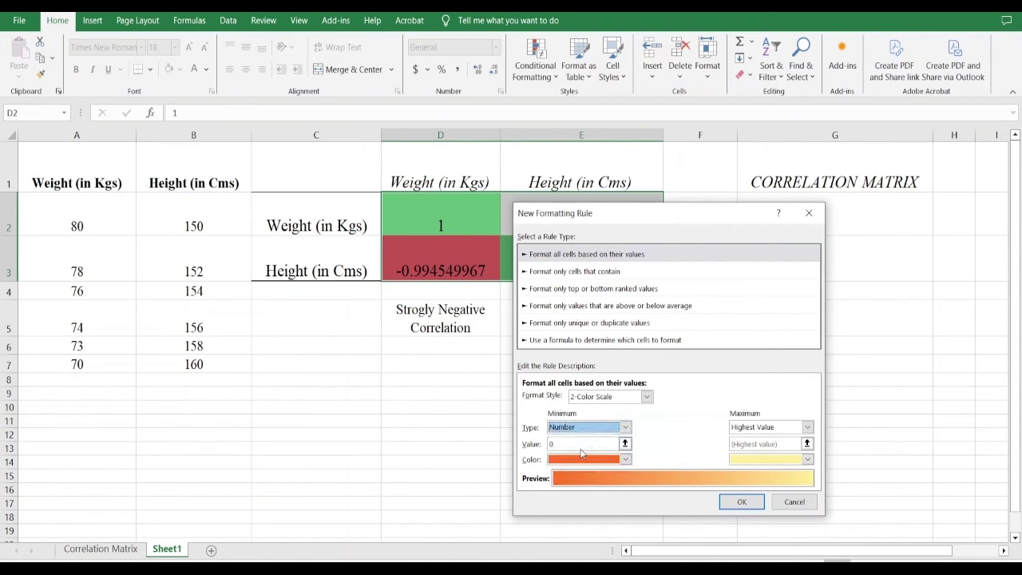
click(807, 428)
click(746, 448)
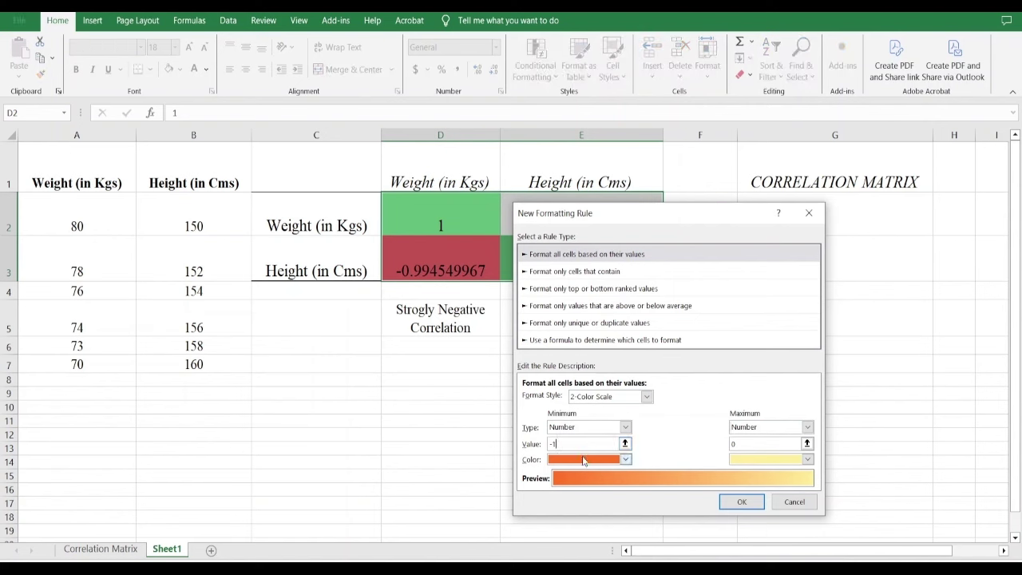
click(746, 445)
Set the rule's minimum color to light blue and its maximum color to light orange, and apply it to the matrix
click(626, 460)
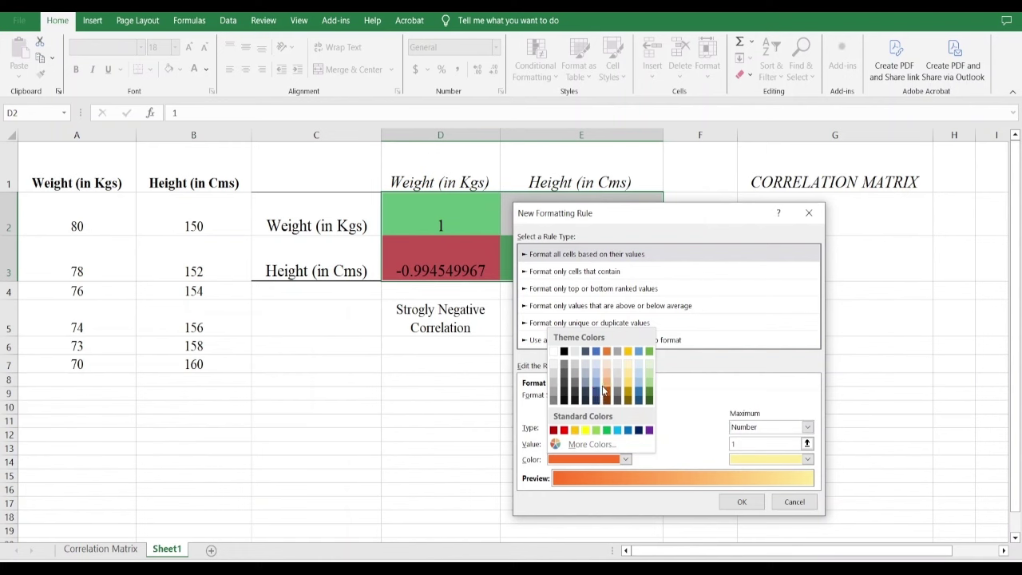
click(617, 429)
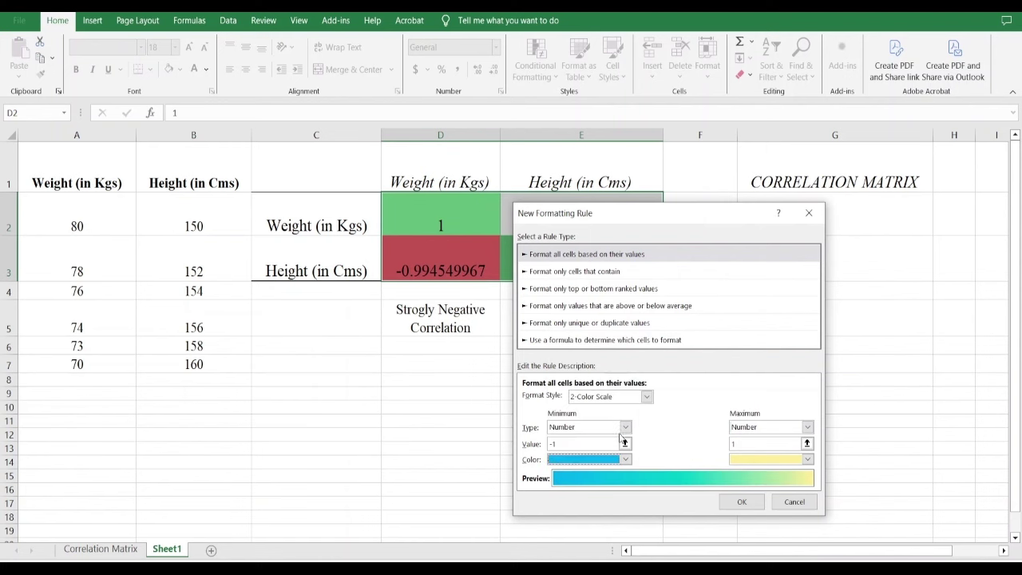
click(805, 460)
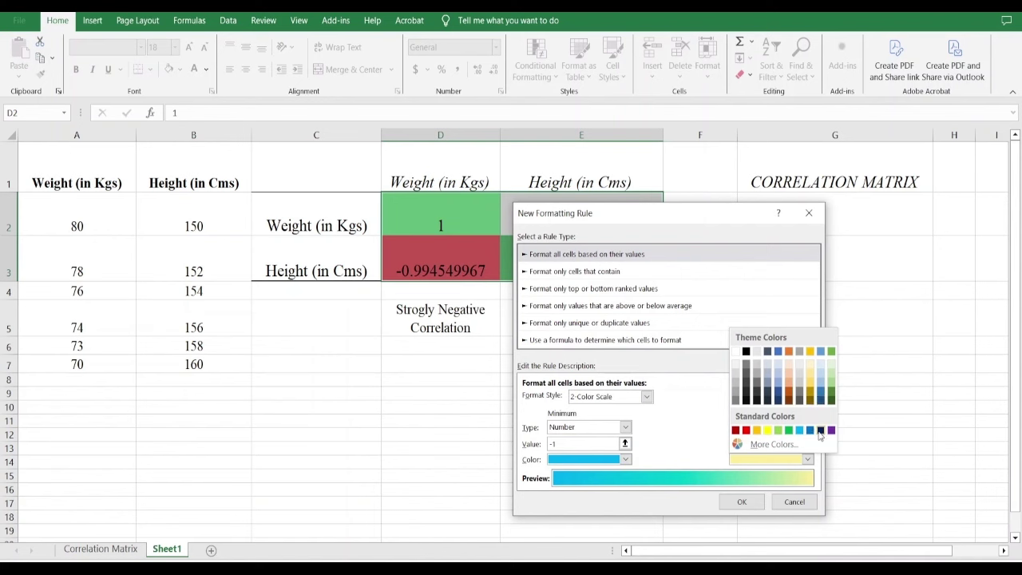
click(789, 387)
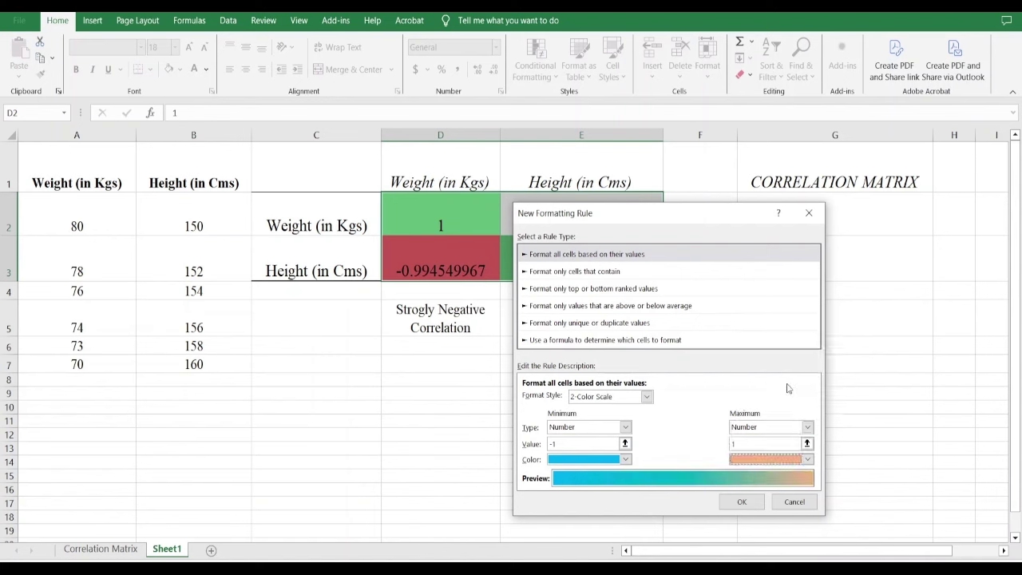
click(743, 502)
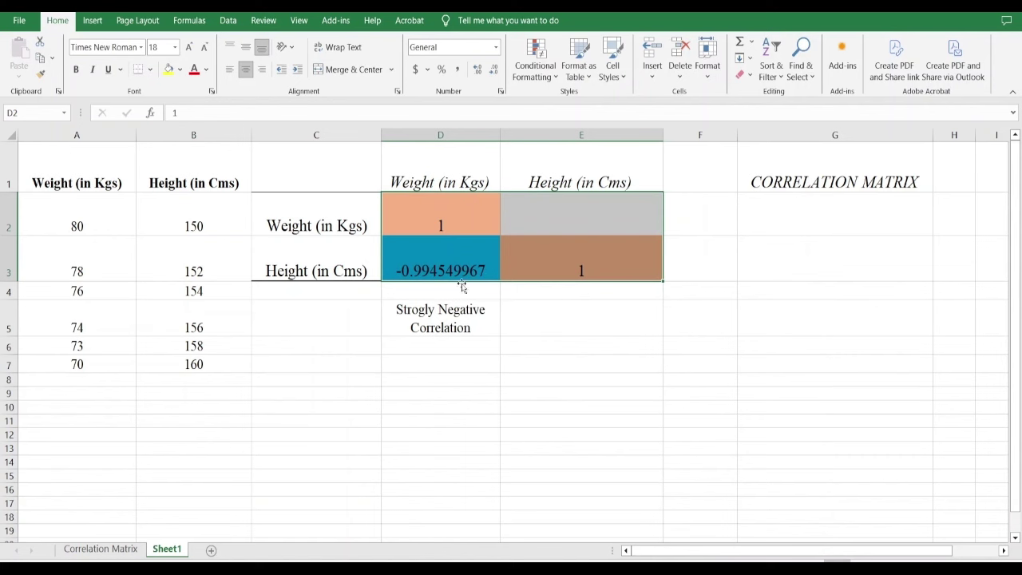
click(673, 392)
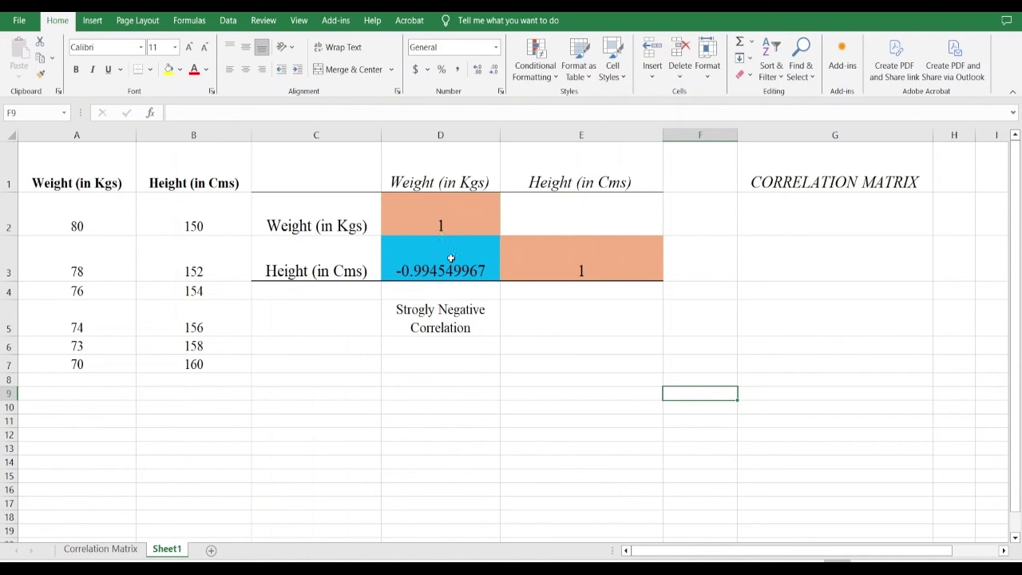
Enter the title "CORRELATION MATRIX HEATMAP" in G2, below the correlation matrix title
click(783, 229)
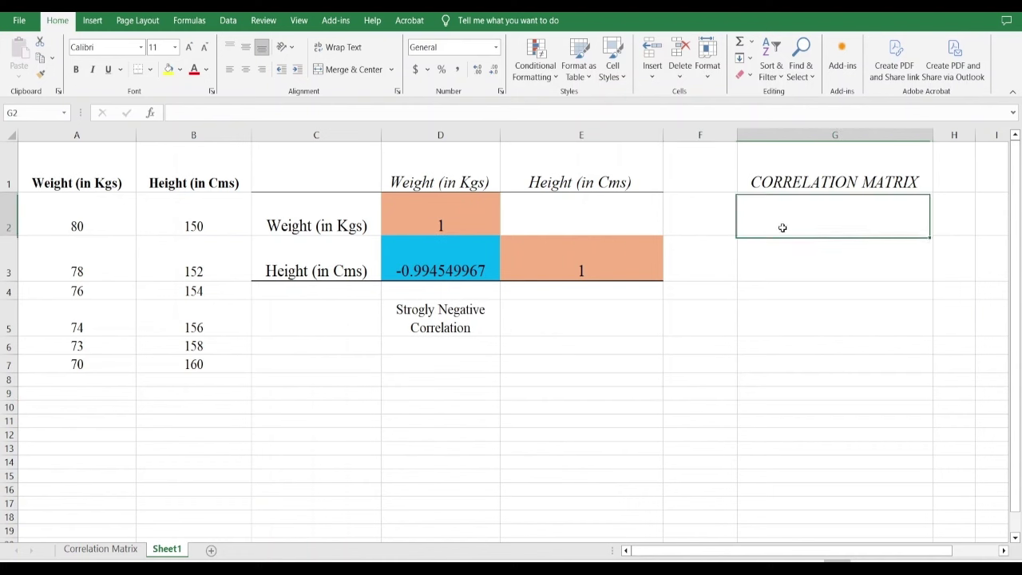
key(Caps_Lock)
text(CORRE)
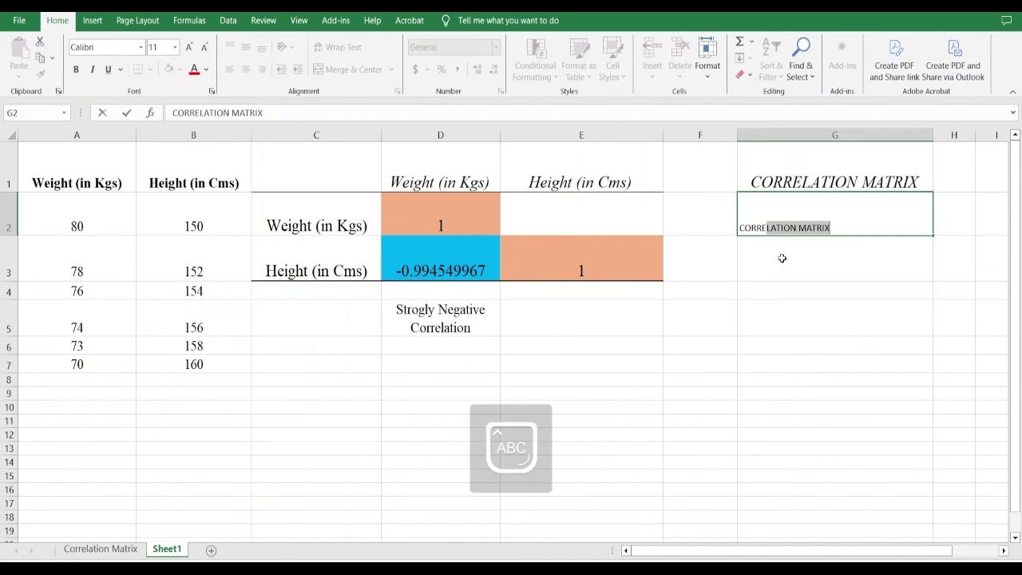
text(LATION MAT)
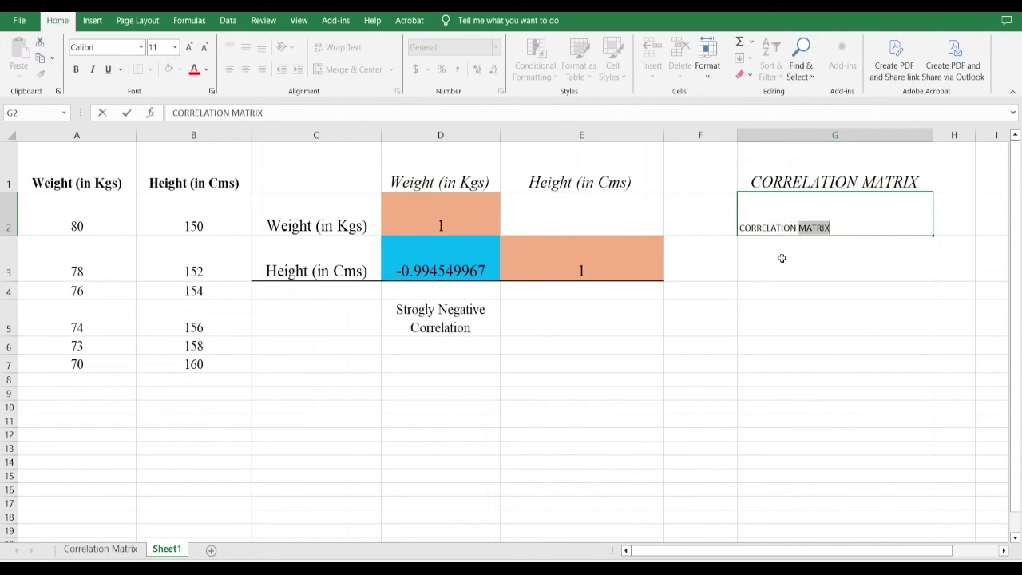
text(RIX HEATMAP)
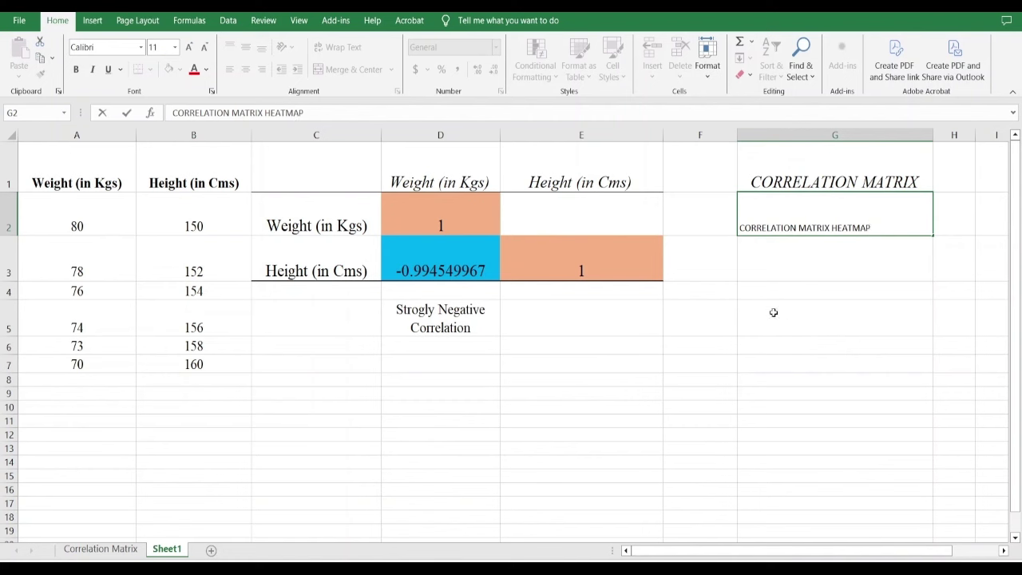
key(ctrl+Return)
click(780, 169)
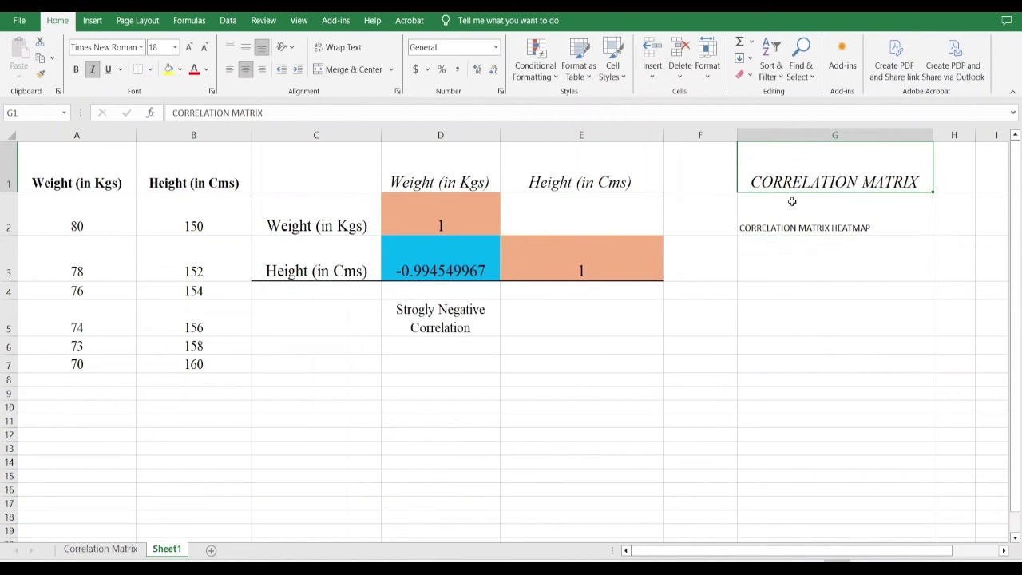
Make the "CORRELATION MATRIX HEATMAP" title in G2 bold
click(759, 204)
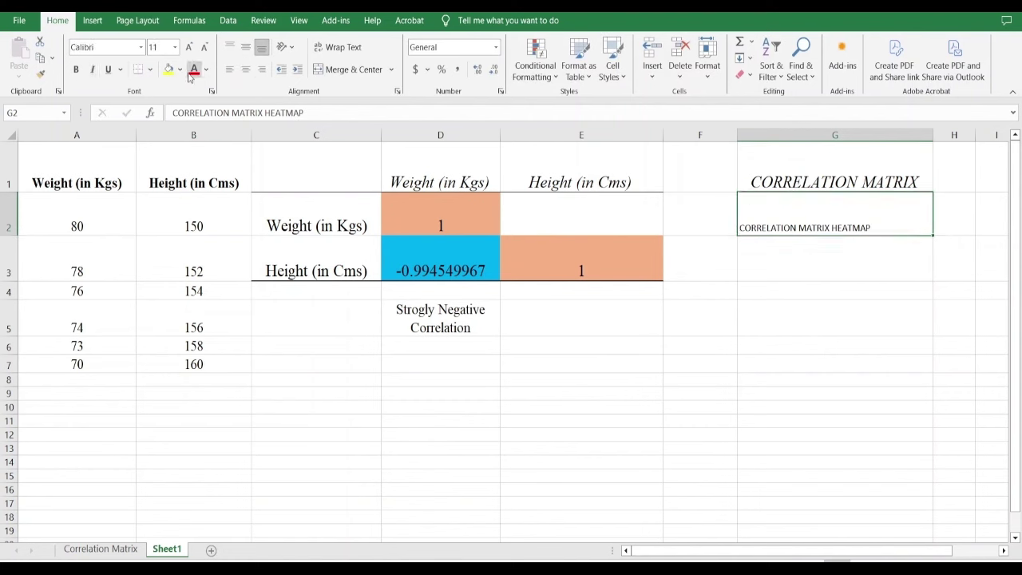
click(76, 70)
click(790, 302)
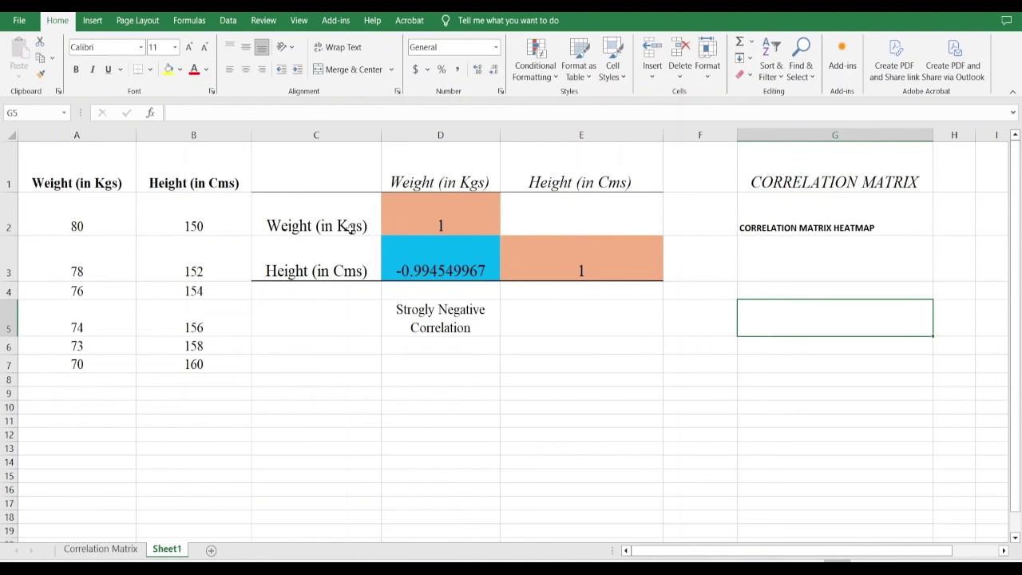
click(73, 167)
click(812, 186)
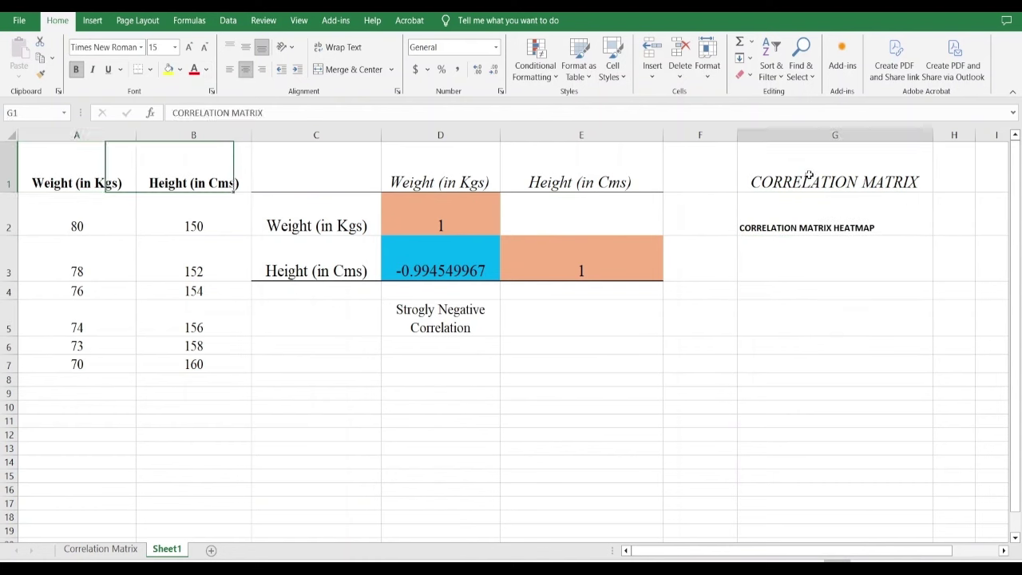
click(830, 226)
click(824, 187)
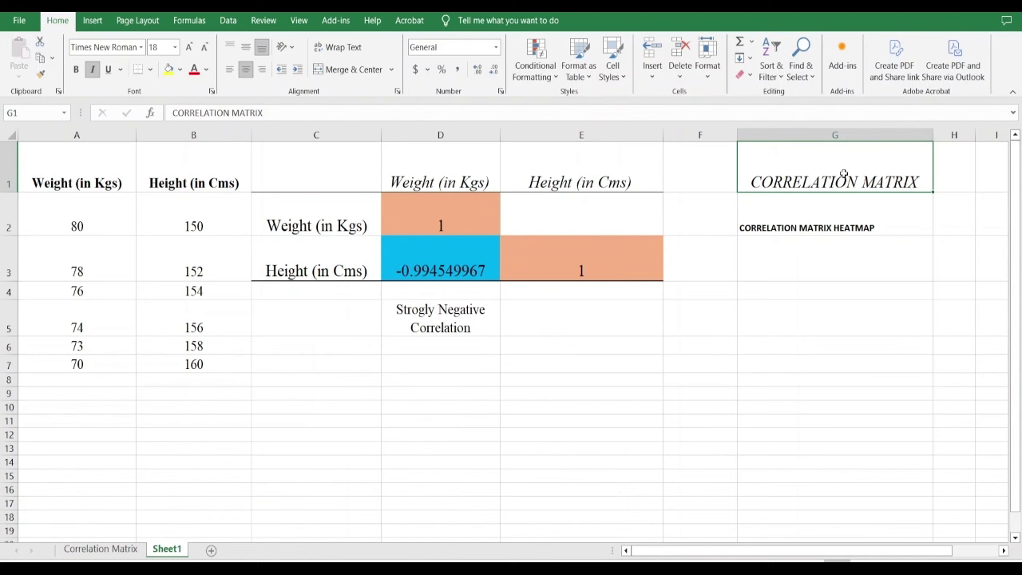
click(56, 159)
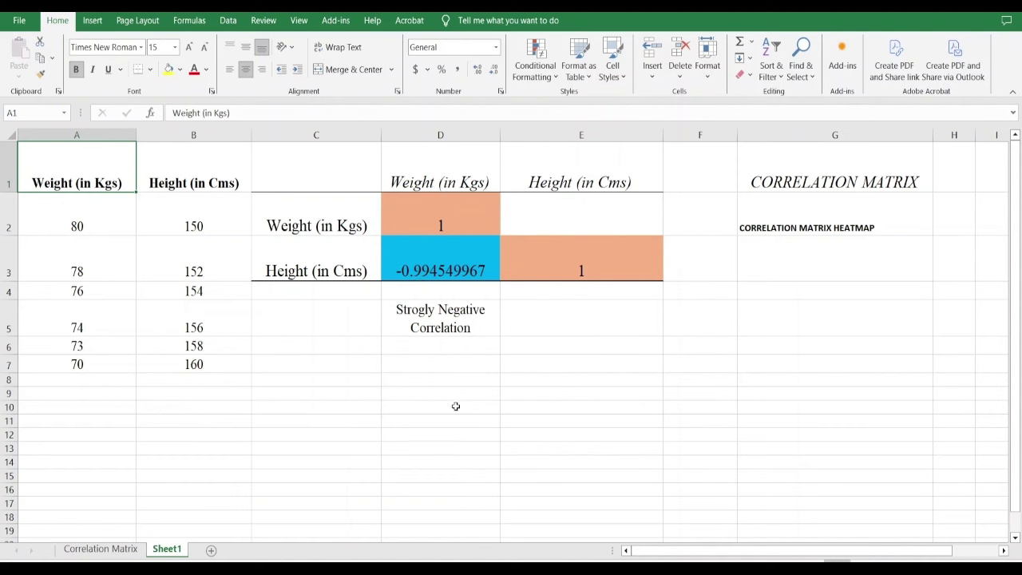
Set the font size of the empty cell D9, below the correlation note, to 15
click(428, 397)
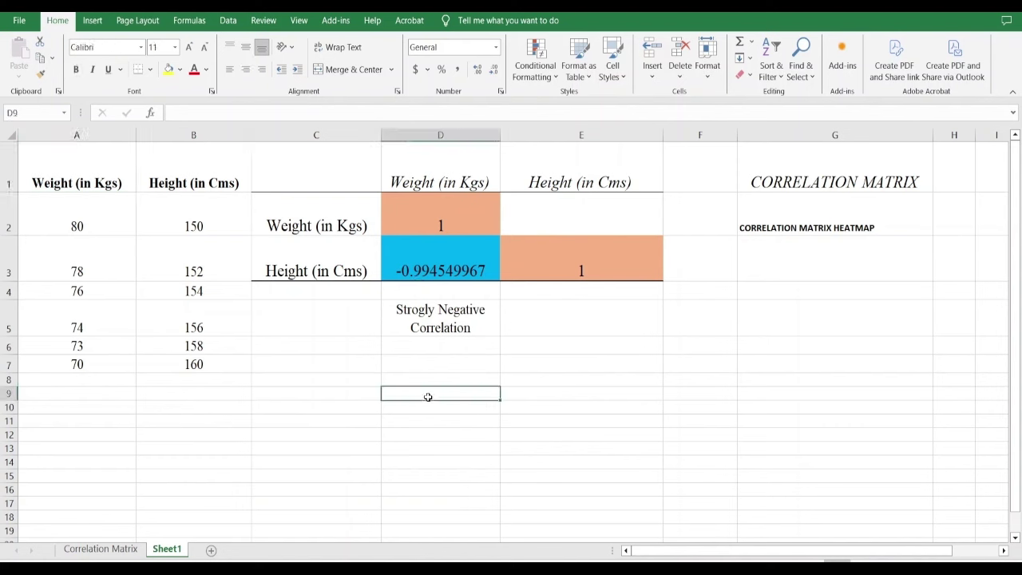
click(170, 47)
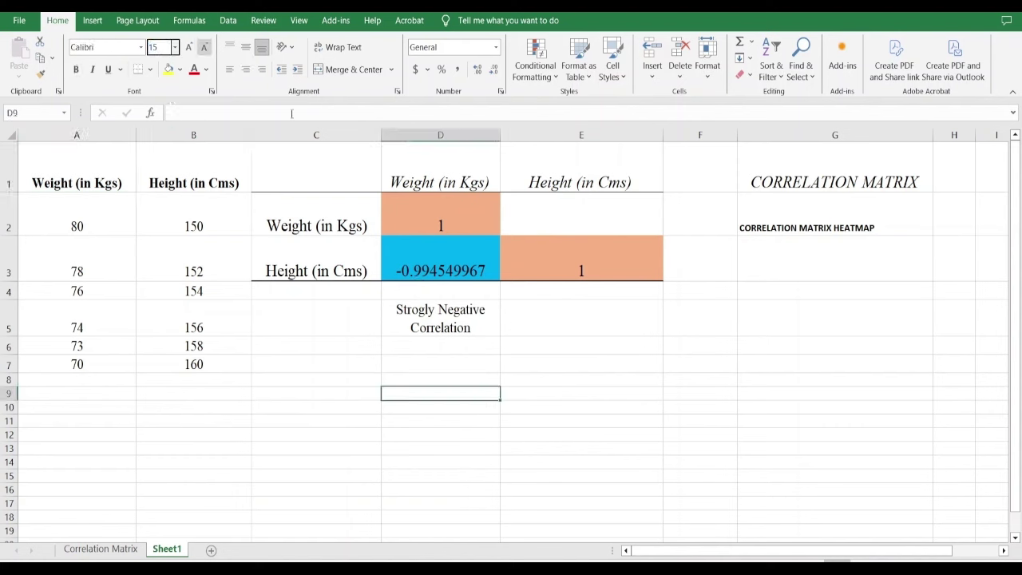
click(397, 436)
click(405, 392)
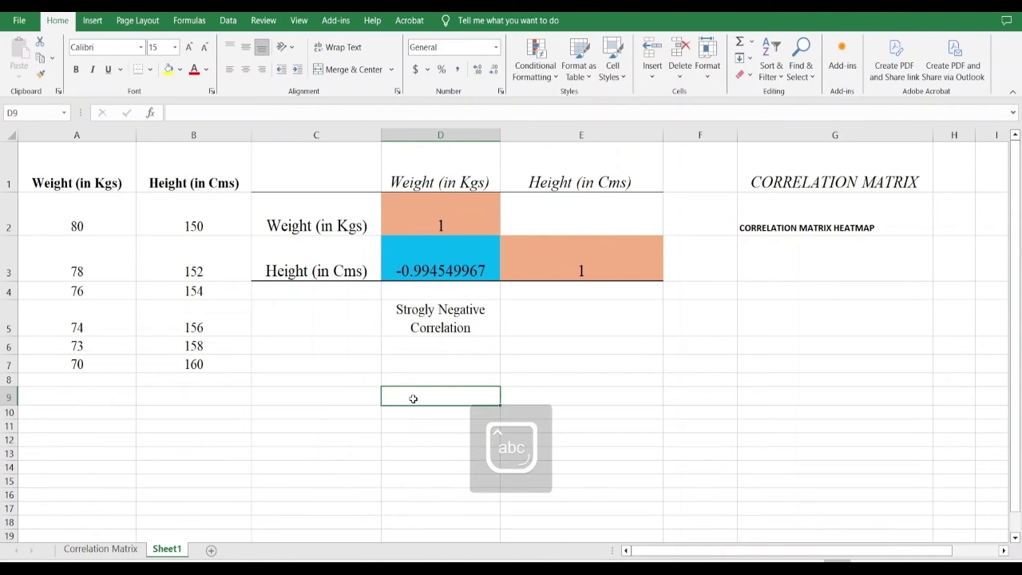
Enter "Notion of Mathematics" in D9 and wrap the text within the cell
text(Notion)
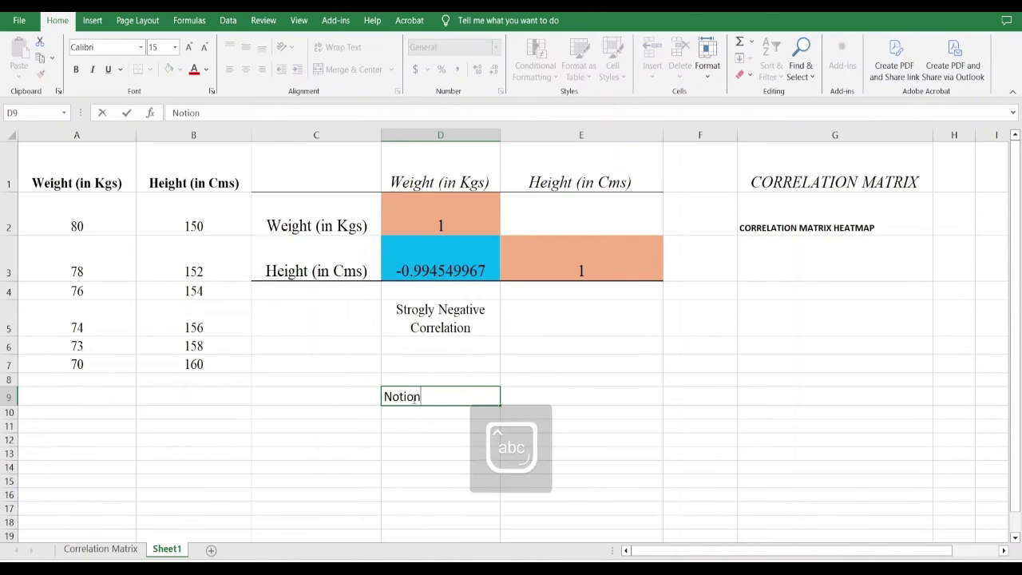
text( of Mathematics)
click(616, 413)
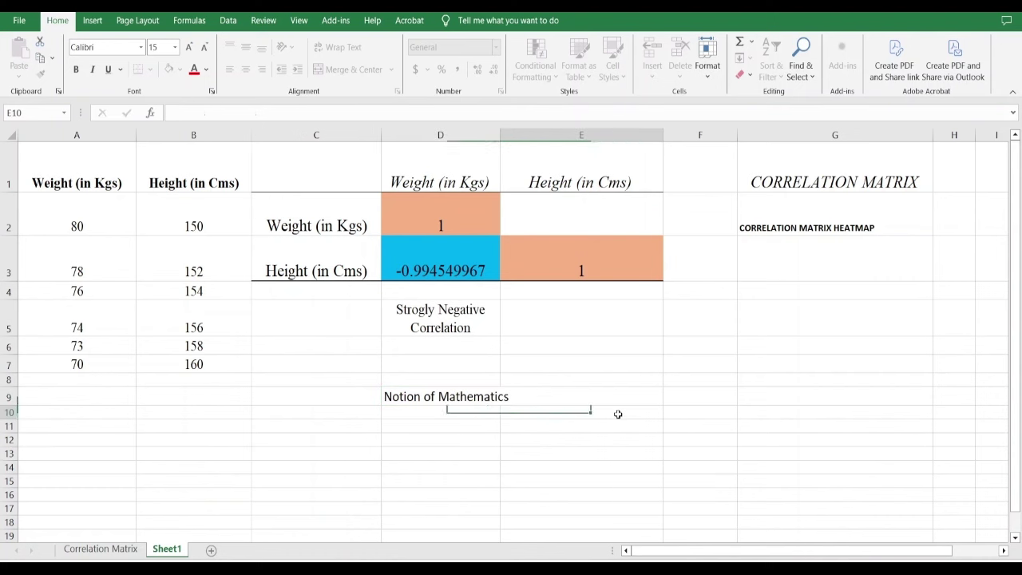
click(435, 396)
click(347, 46)
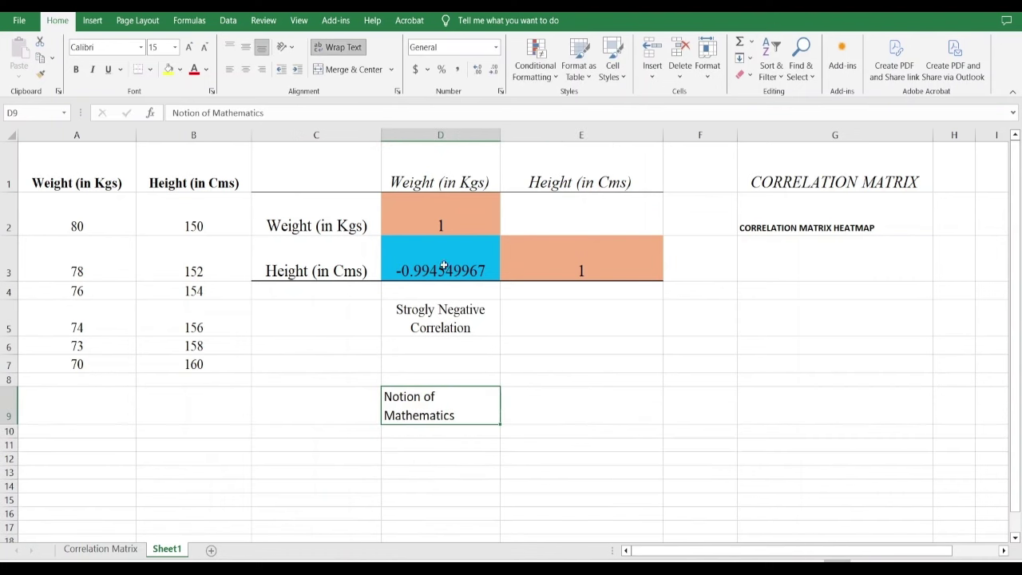